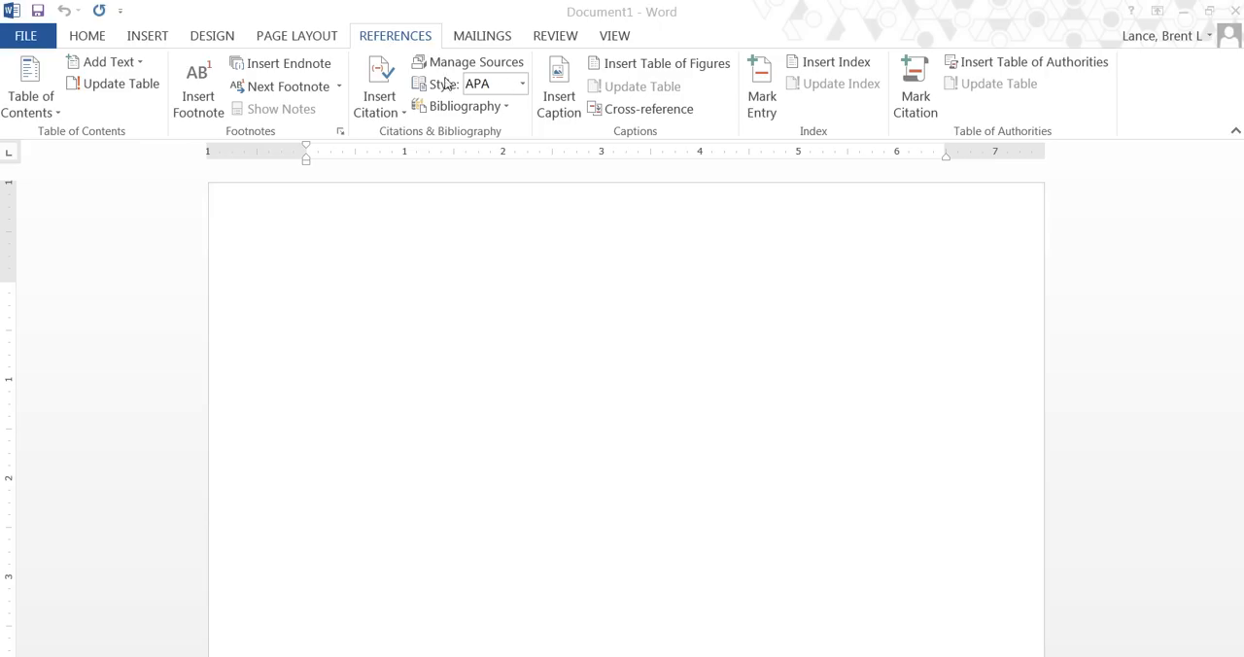
Check the available citation styles while keeping APA selected.
click(524, 84)
click(522, 84)
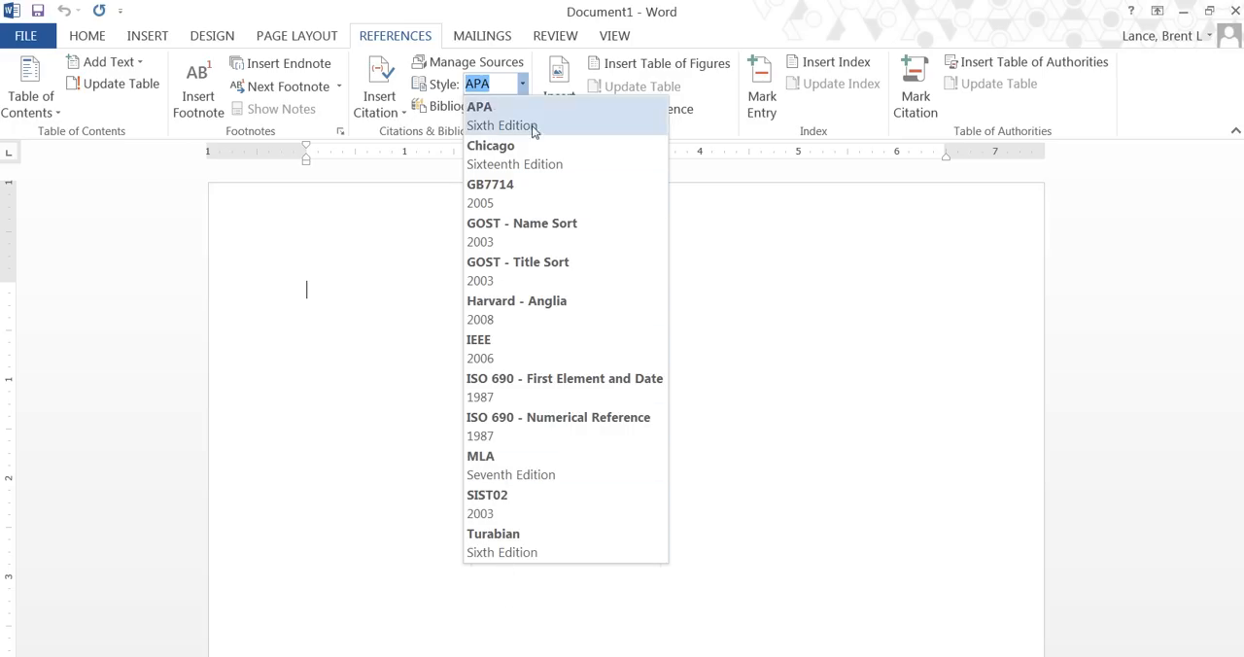
click(382, 200)
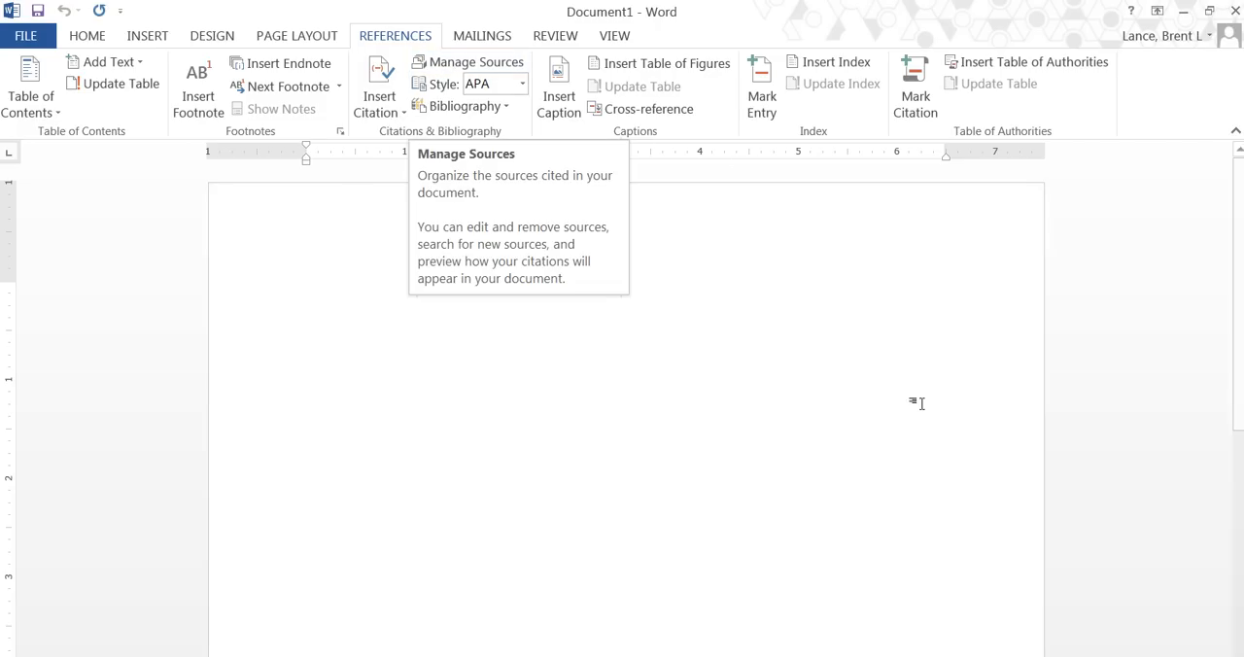
Start a new Film source in the Source Manager and show all of its bibliography fields.
click(454, 67)
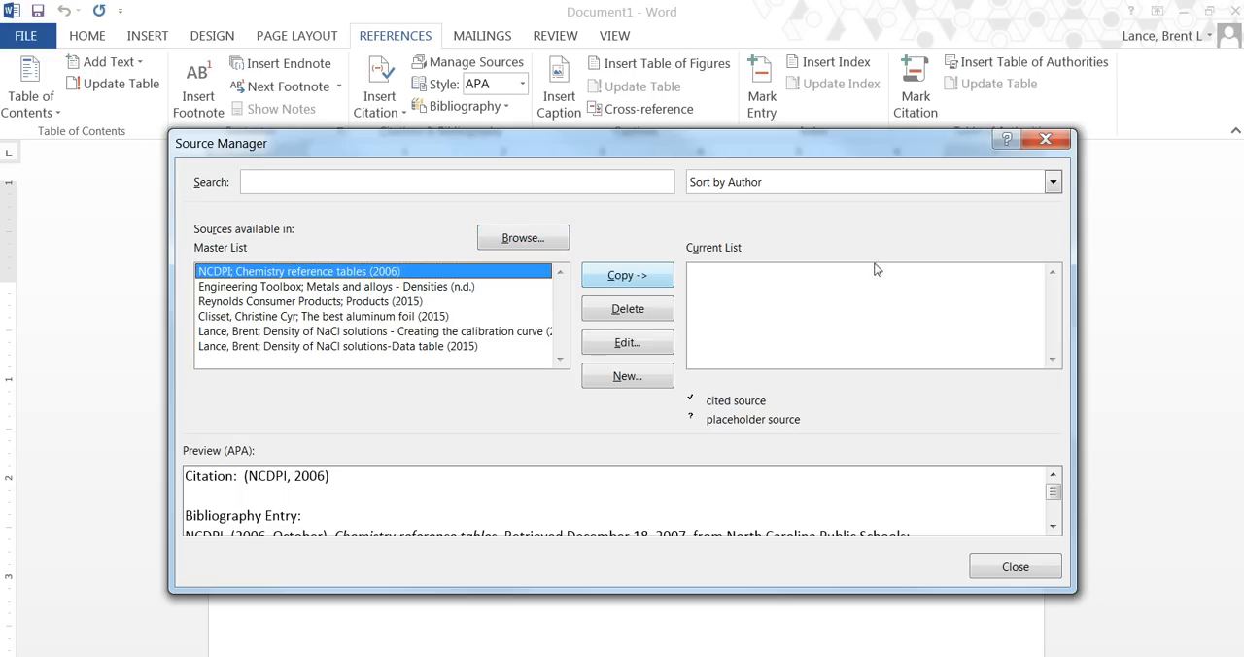
click(620, 375)
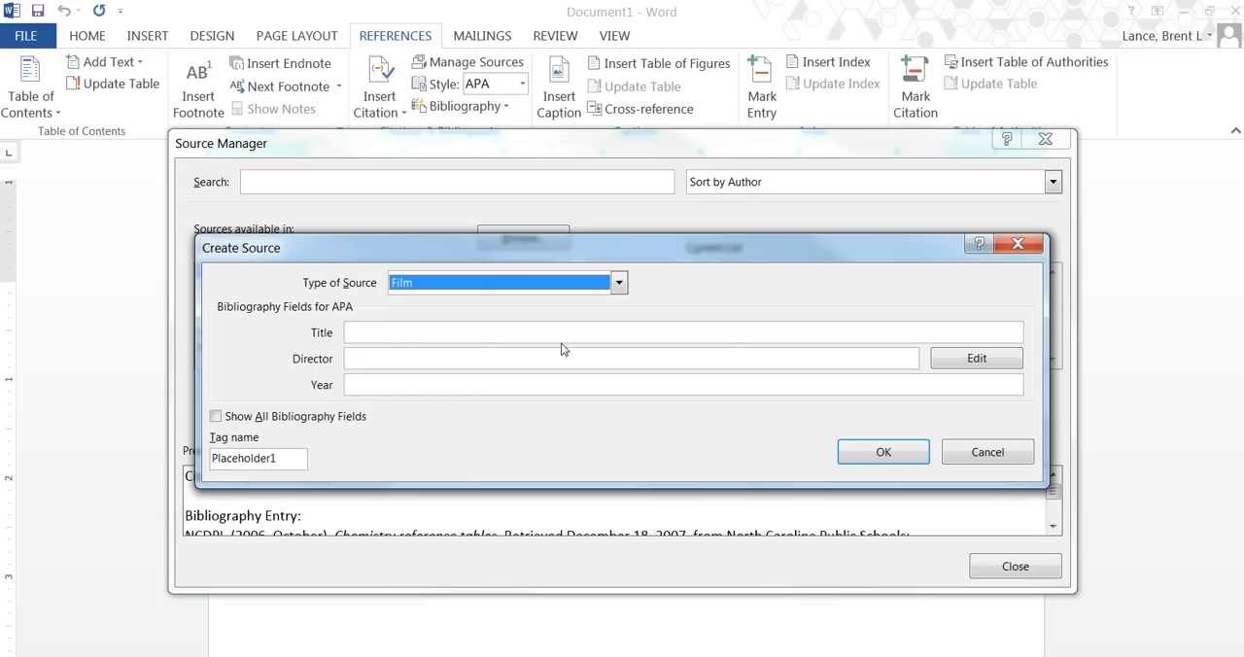
click(216, 418)
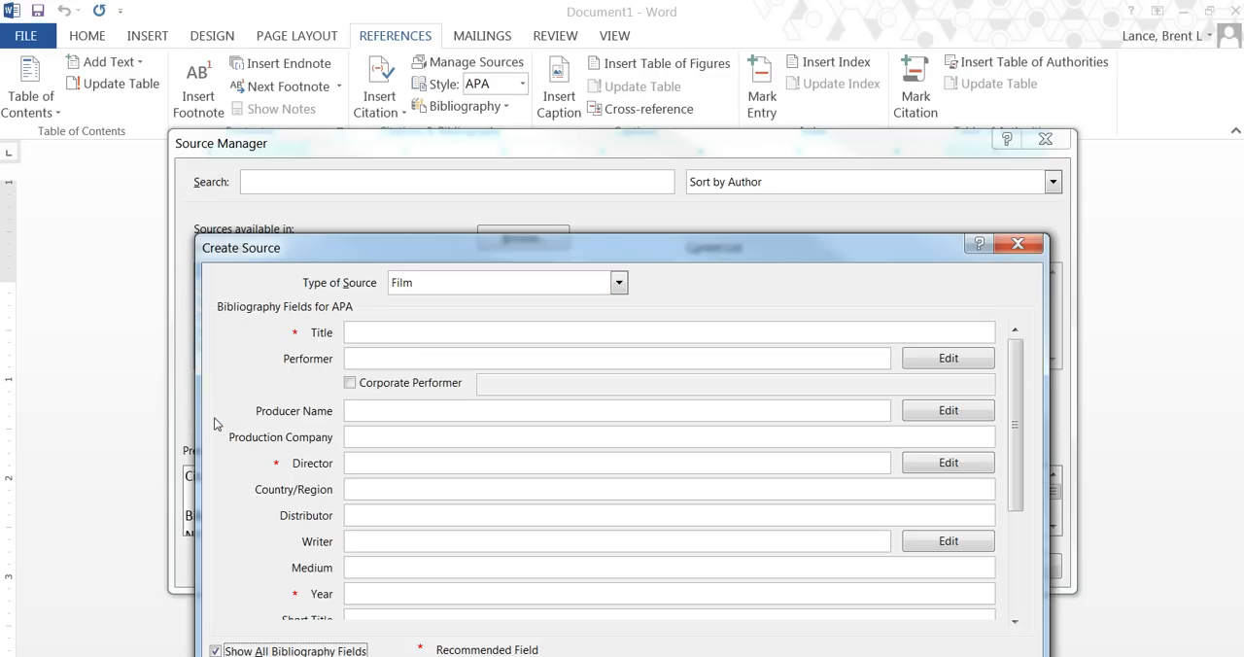
drag(1018, 433, 1030, 528)
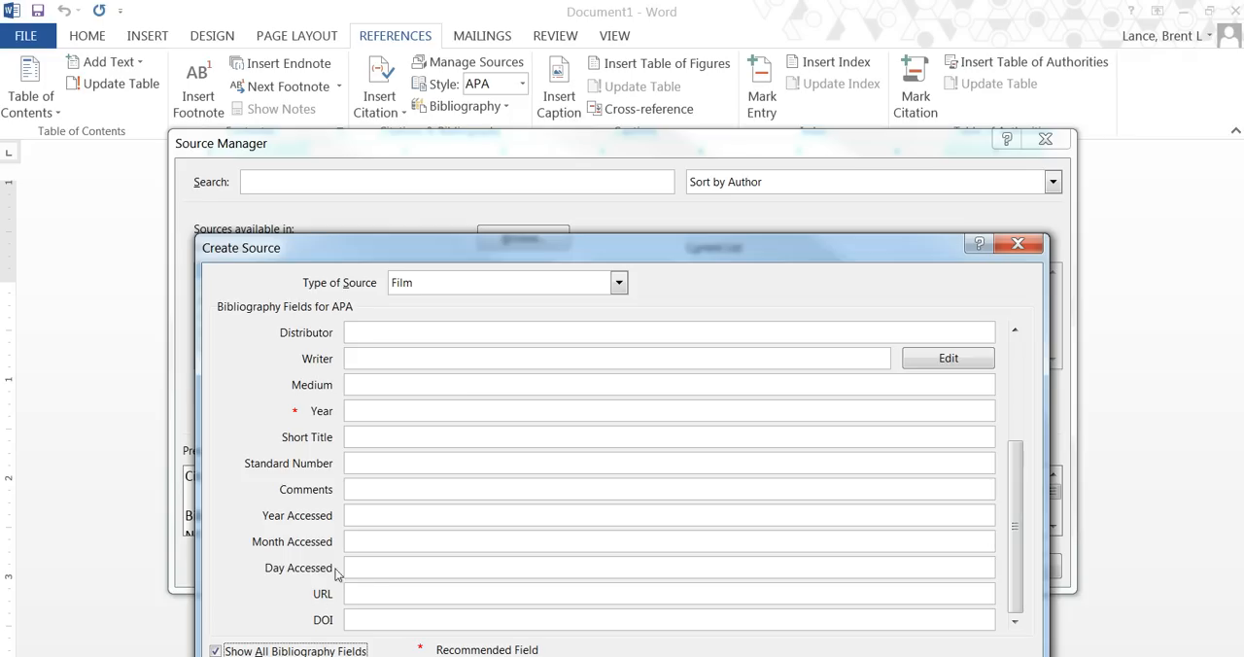
drag(1016, 548, 1016, 444)
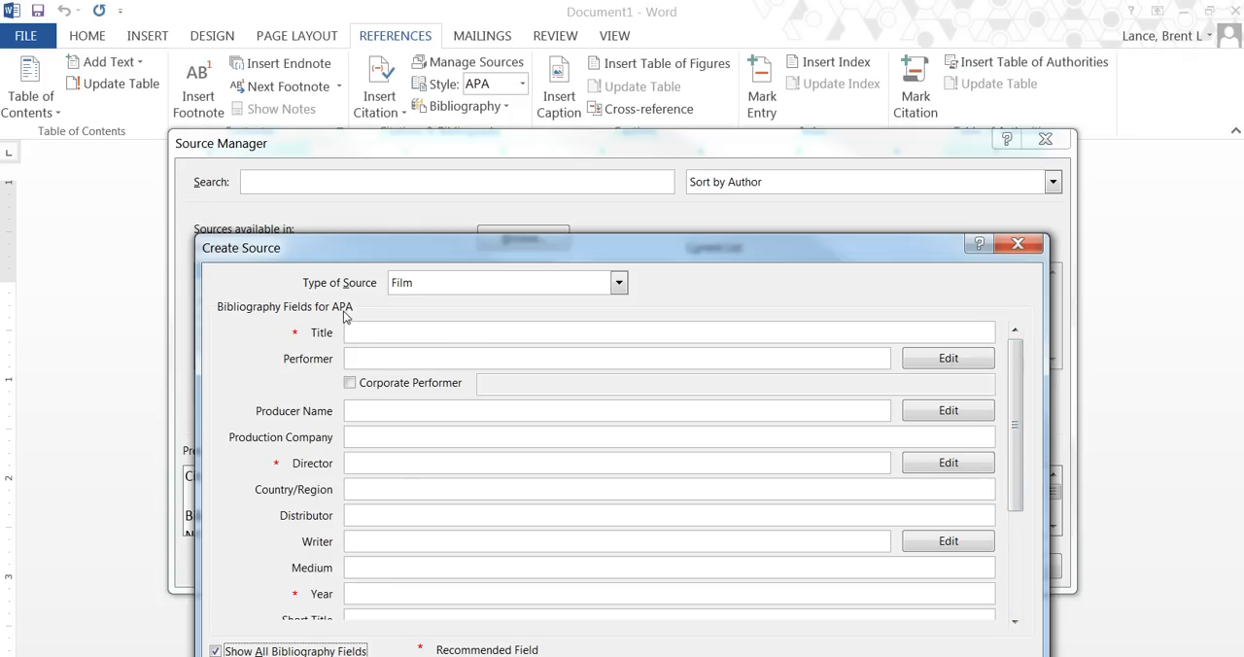
Look up the screenshot item's name on the Blackboard Investigation #3 page and enter the Word source title "Investigation #3: Screenshot #1".
click(367, 333)
mouse_move(517, 656)
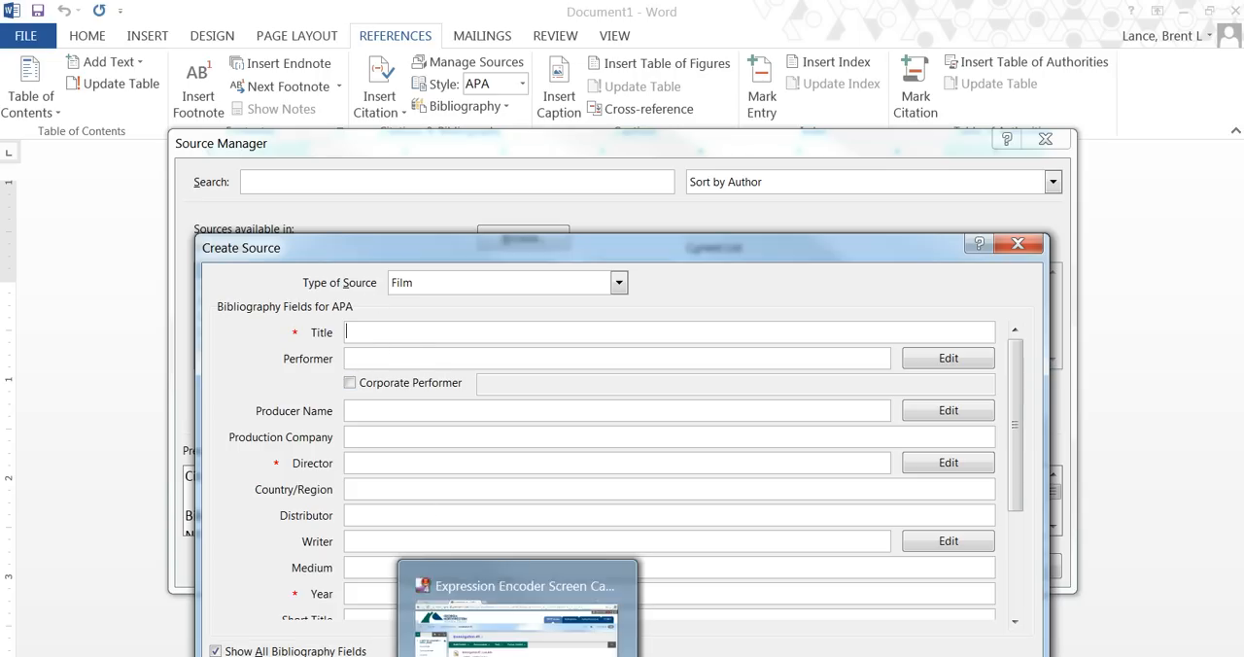
click(517, 622)
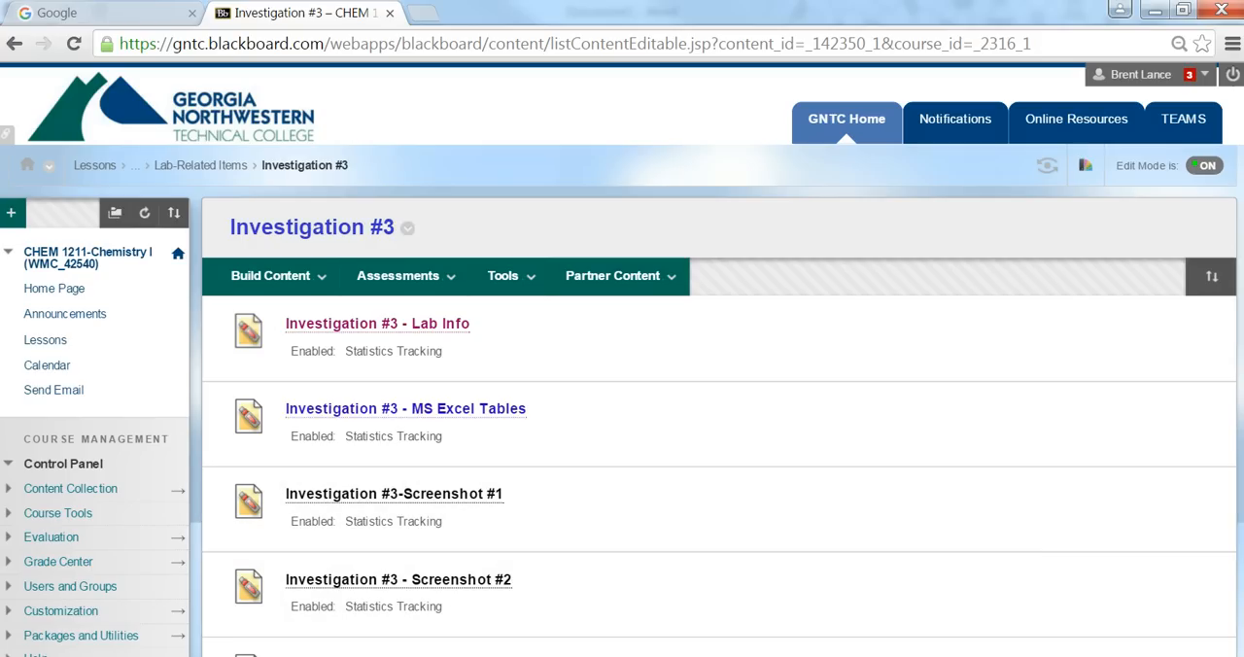
click(236, 656)
click(180, 624)
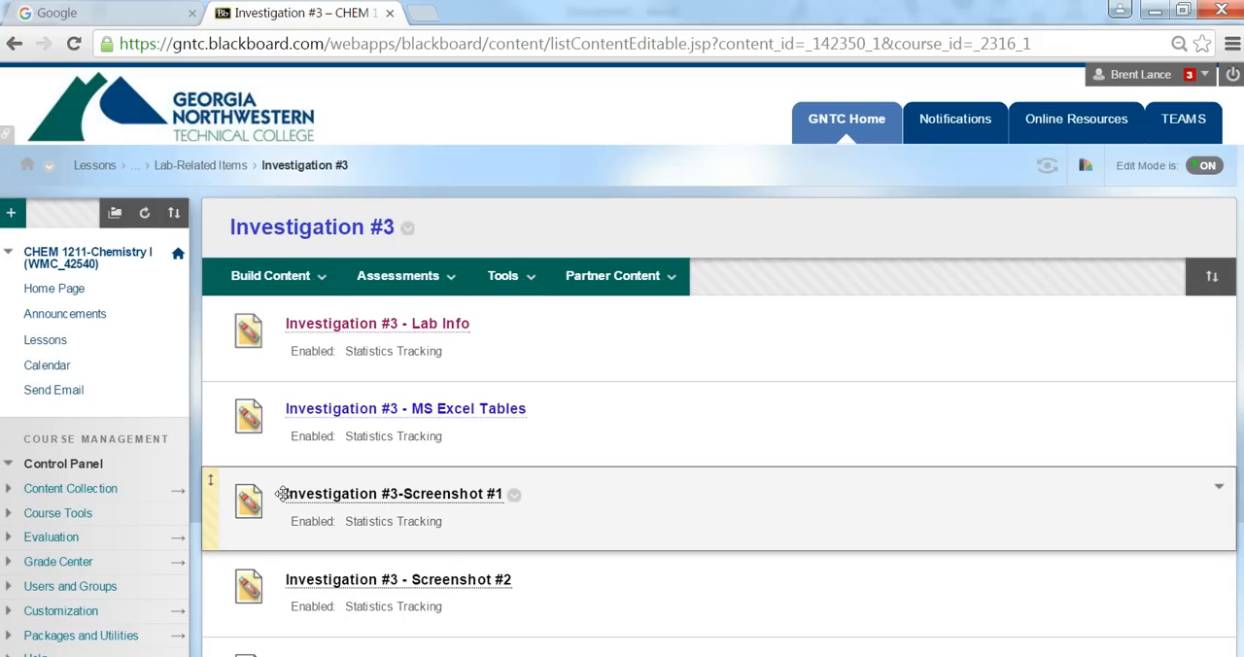
drag(289, 509, 333, 500)
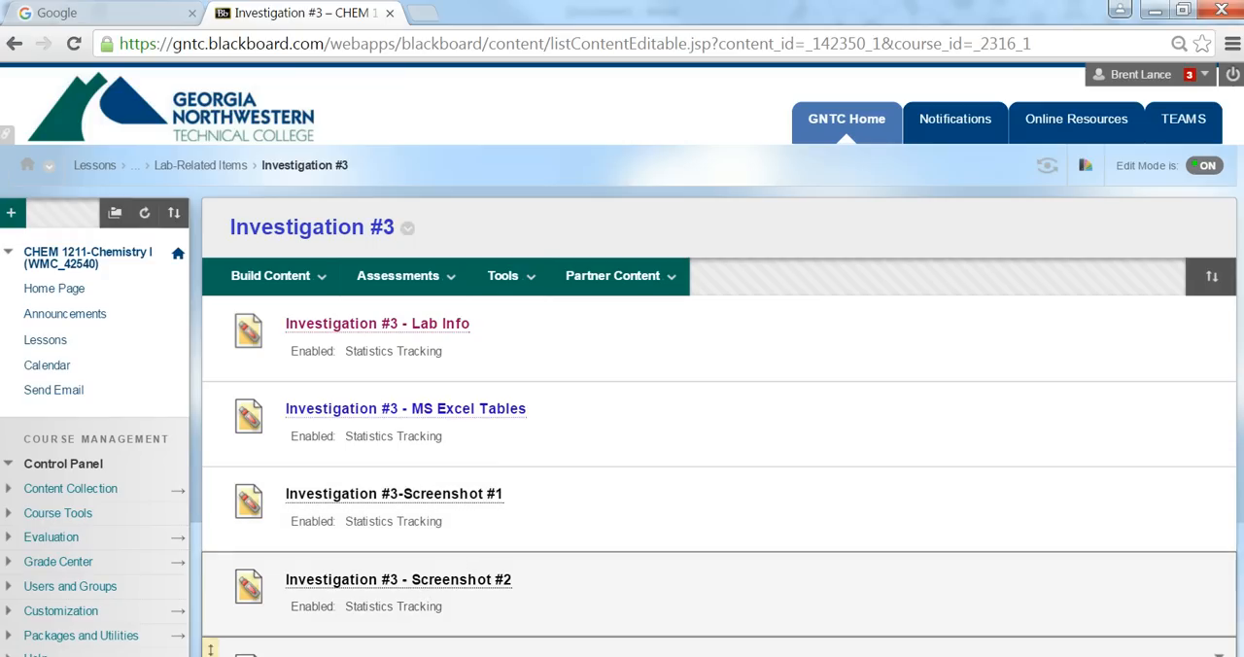
click(241, 655)
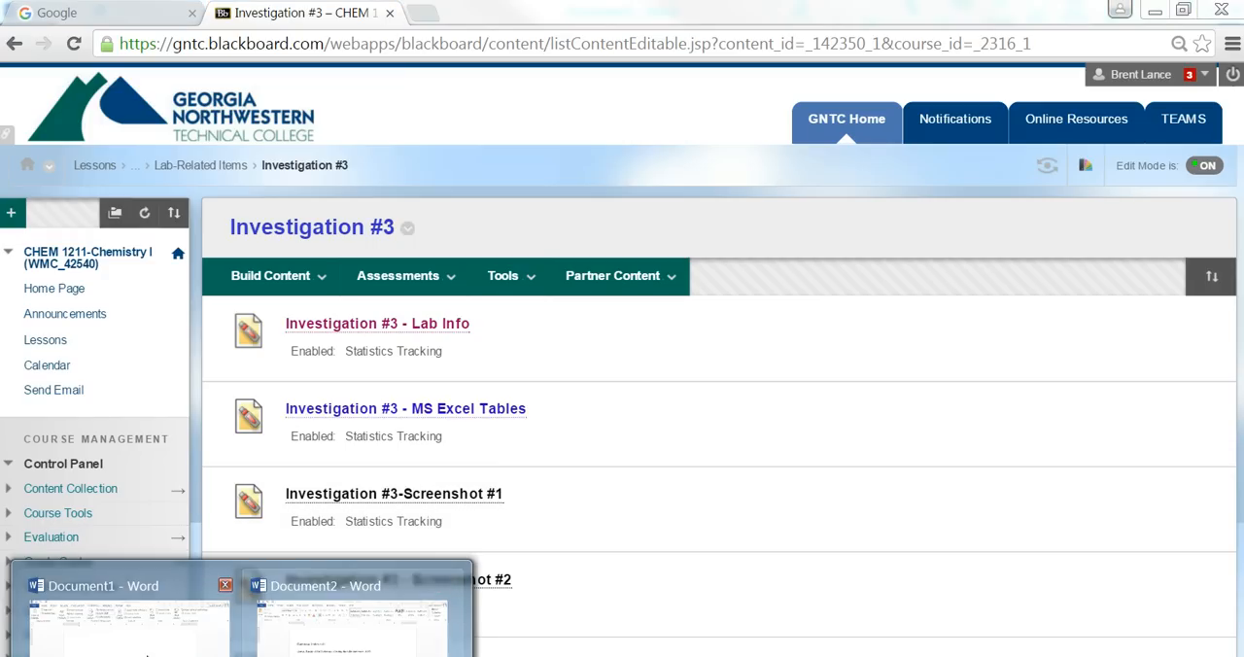
click(180, 624)
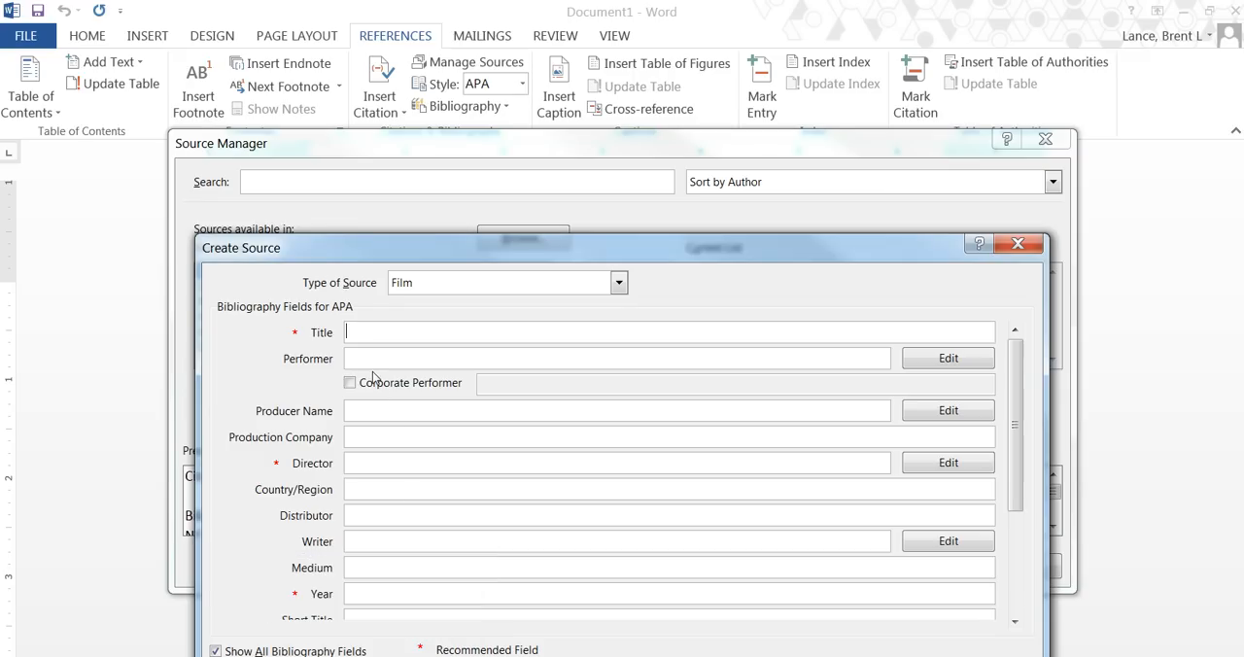
text(Investigation #3: Screenshot #1)
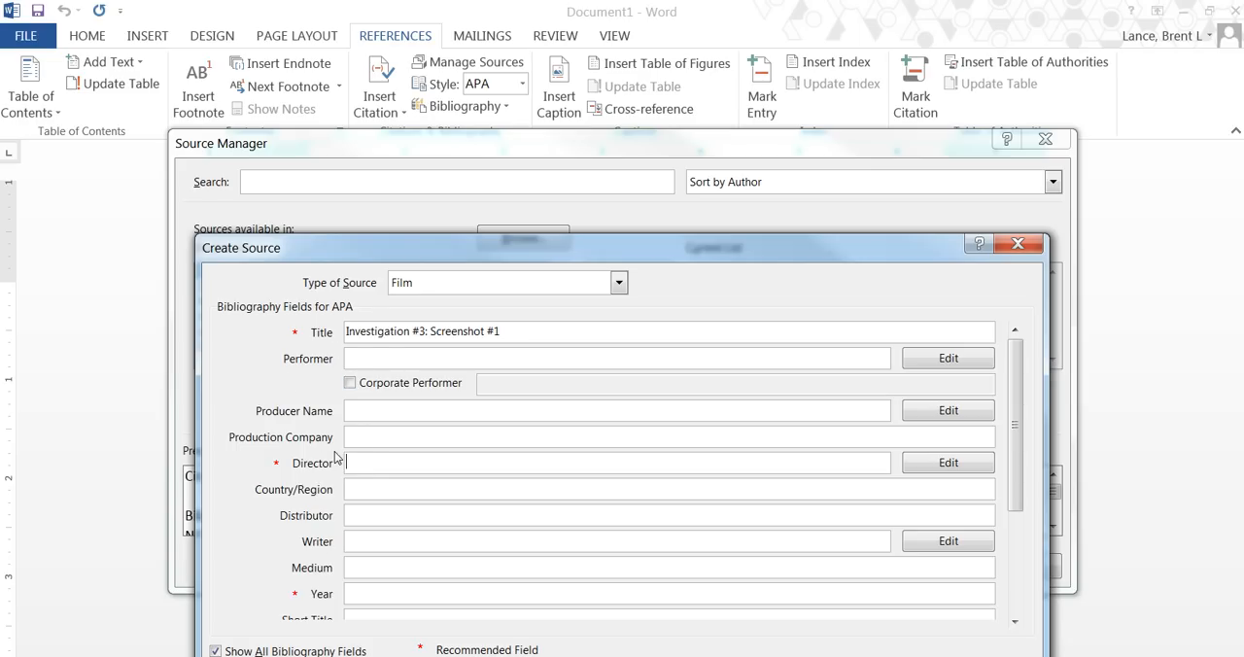
Enter the director's full name and set the source's year to 2016.
text(Brent Lance)
click(370, 590)
text(2016)
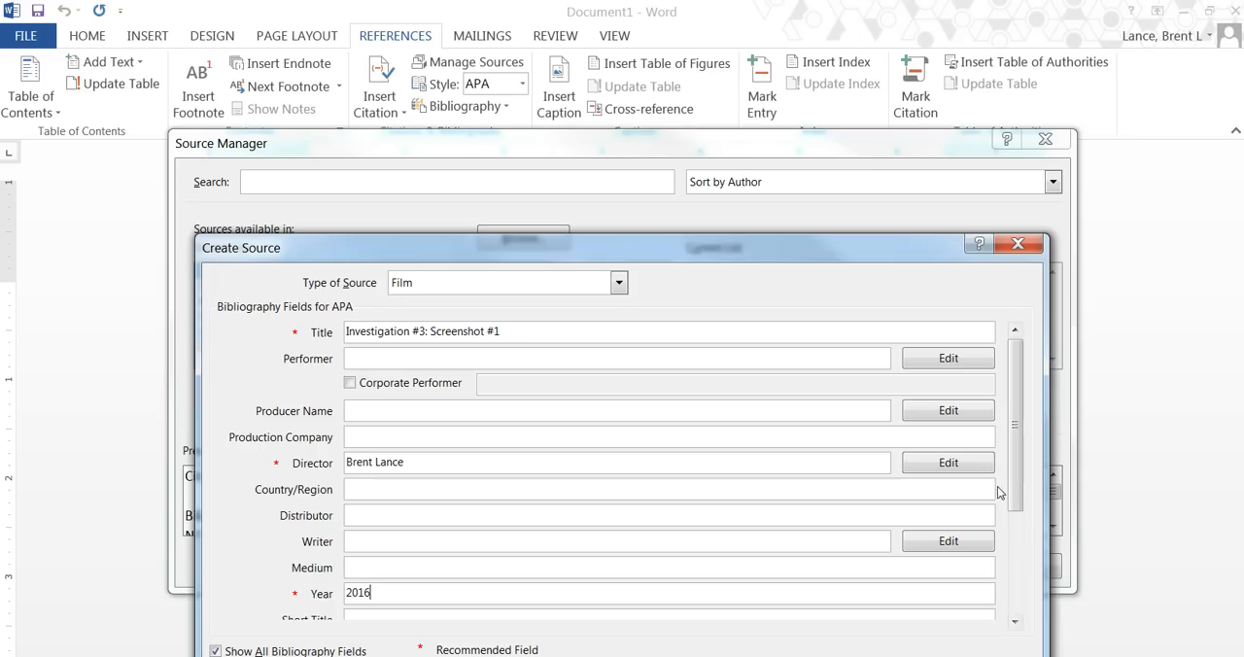
Set the source's access date to year 2016, month January, day 22.
drag(1015, 486, 1015, 590)
click(428, 570)
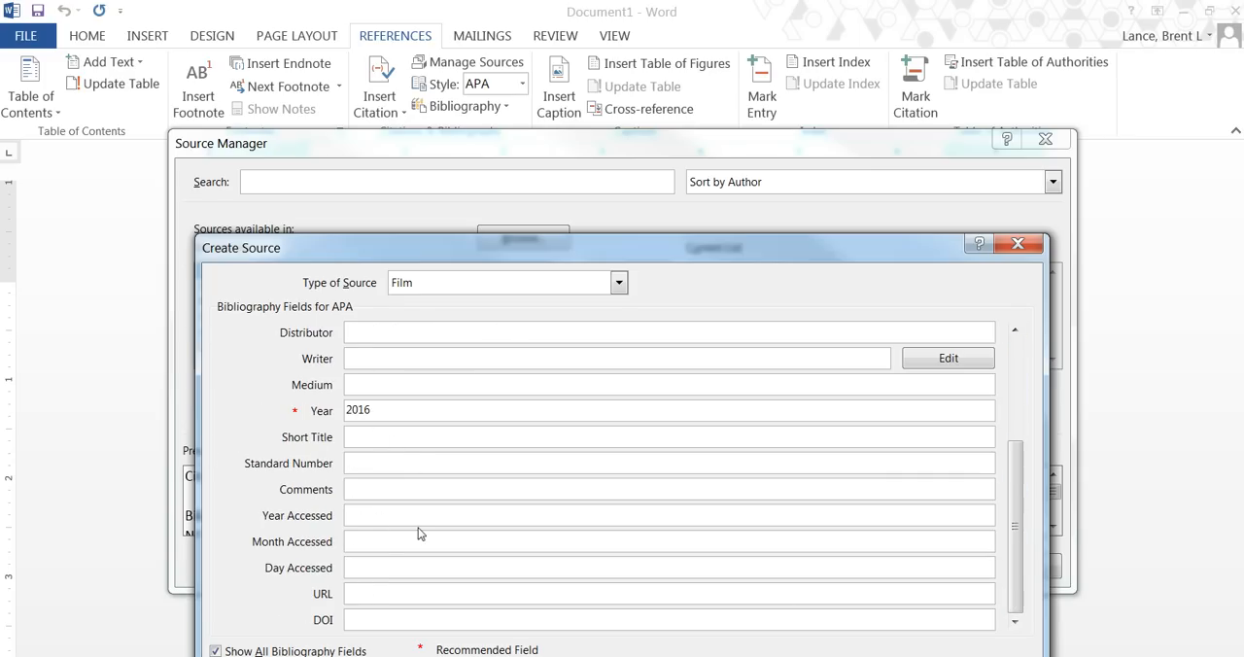
text(2016)
Copy the Blackboard Investigation #3 page address from Chrome into the source's URL field in Word, then save the source and close the Source Manager.
mouse_move(519, 656)
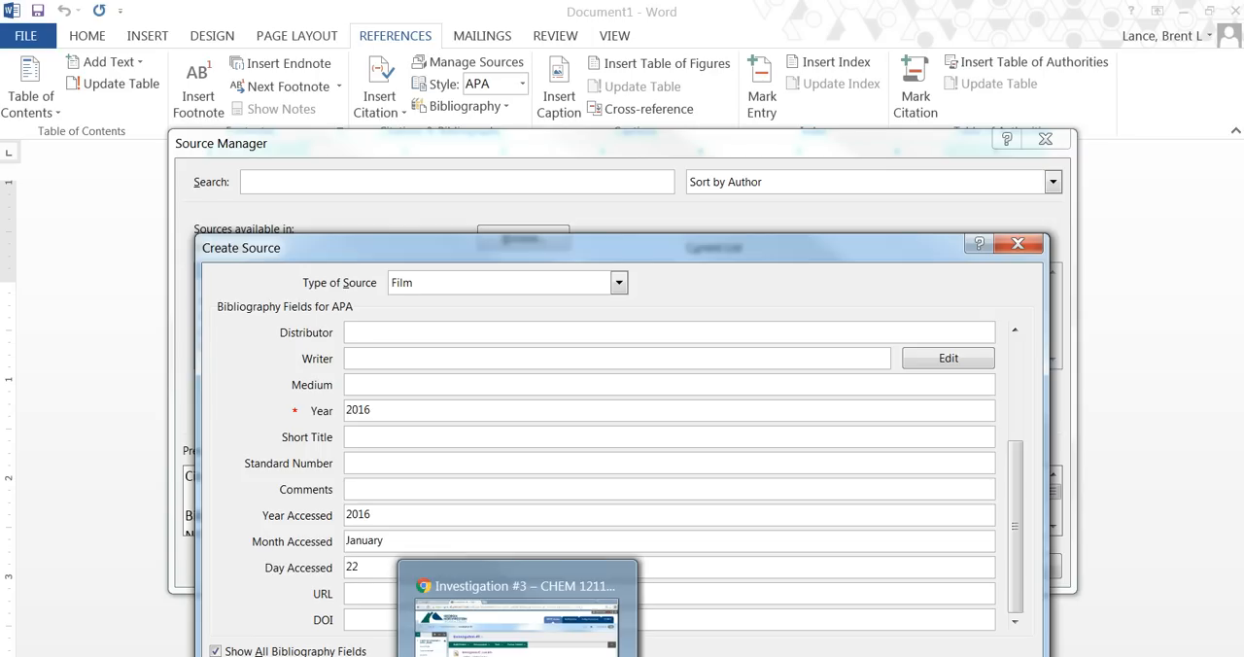
click(518, 622)
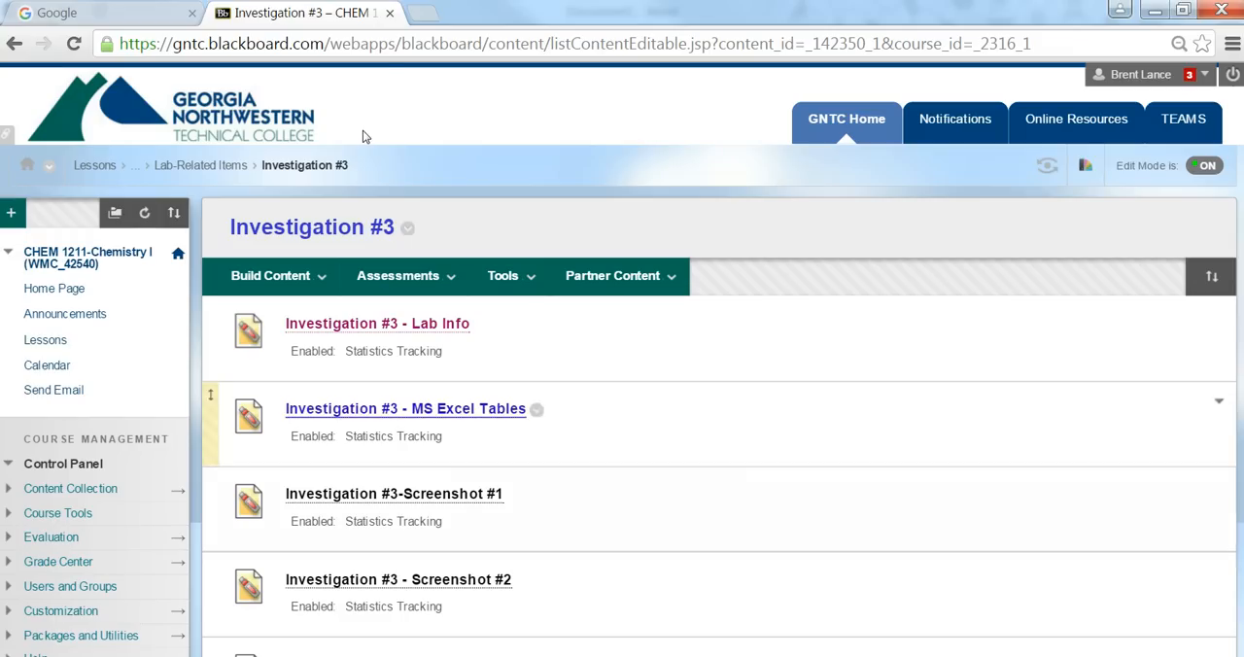
click(383, 45)
key(ctrl+c)
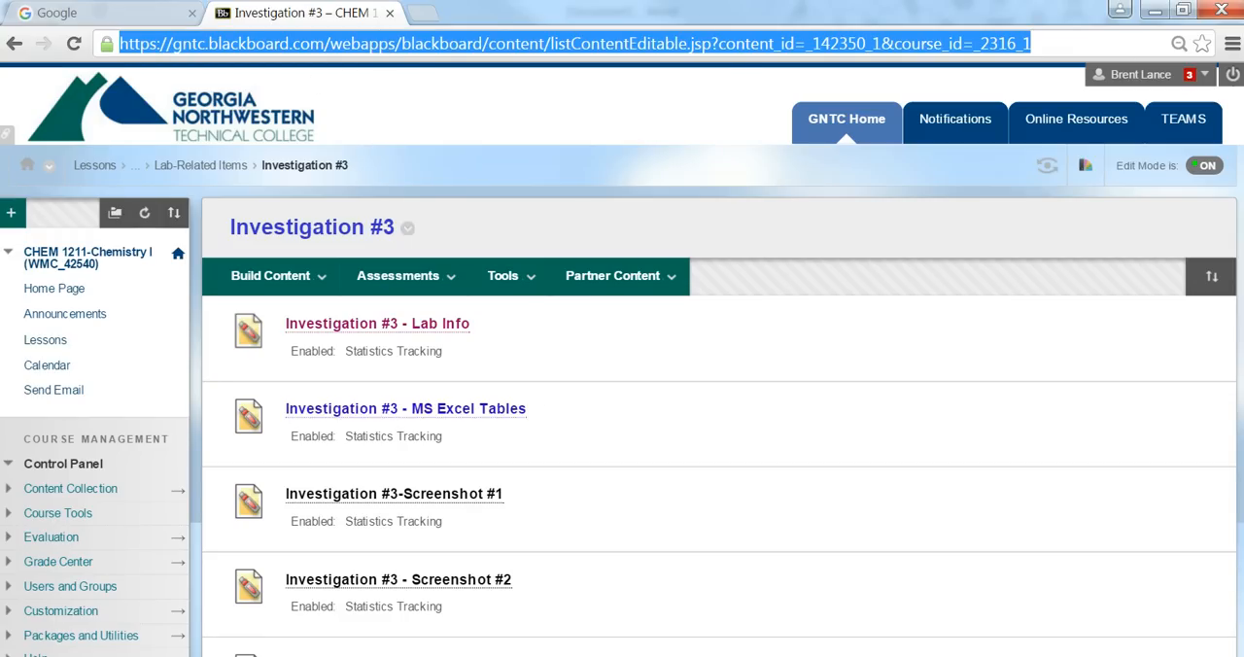
mouse_move(243, 656)
click(131, 603)
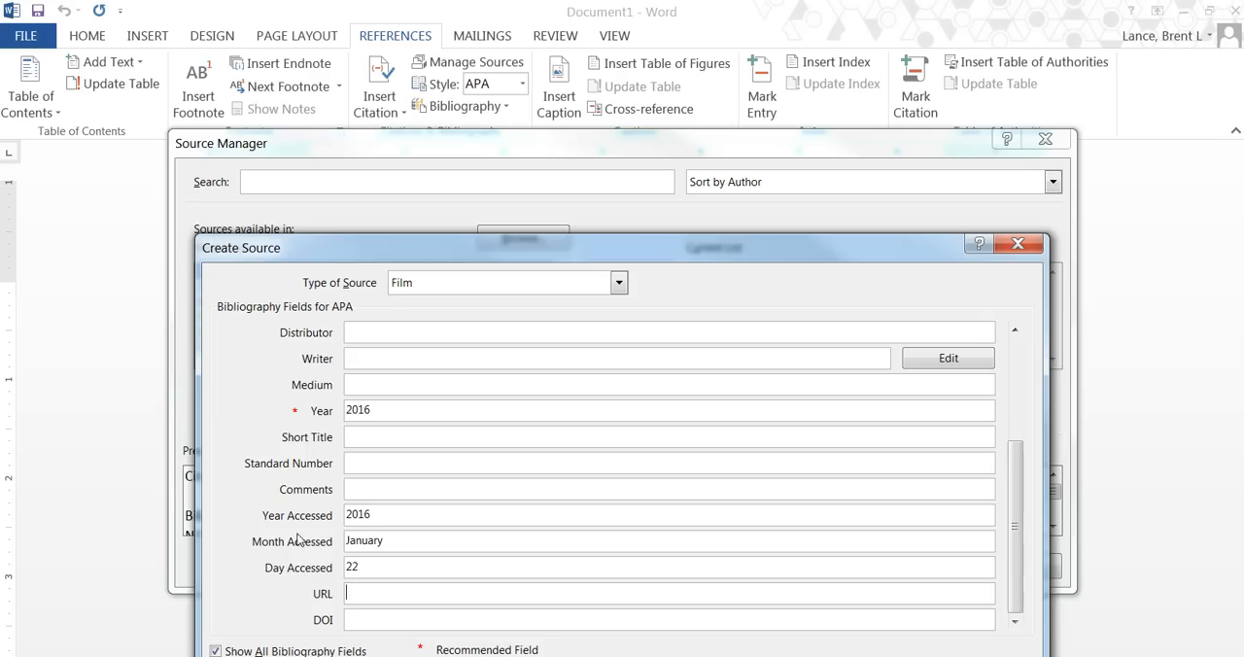
click(358, 596)
key(ctrl+v)
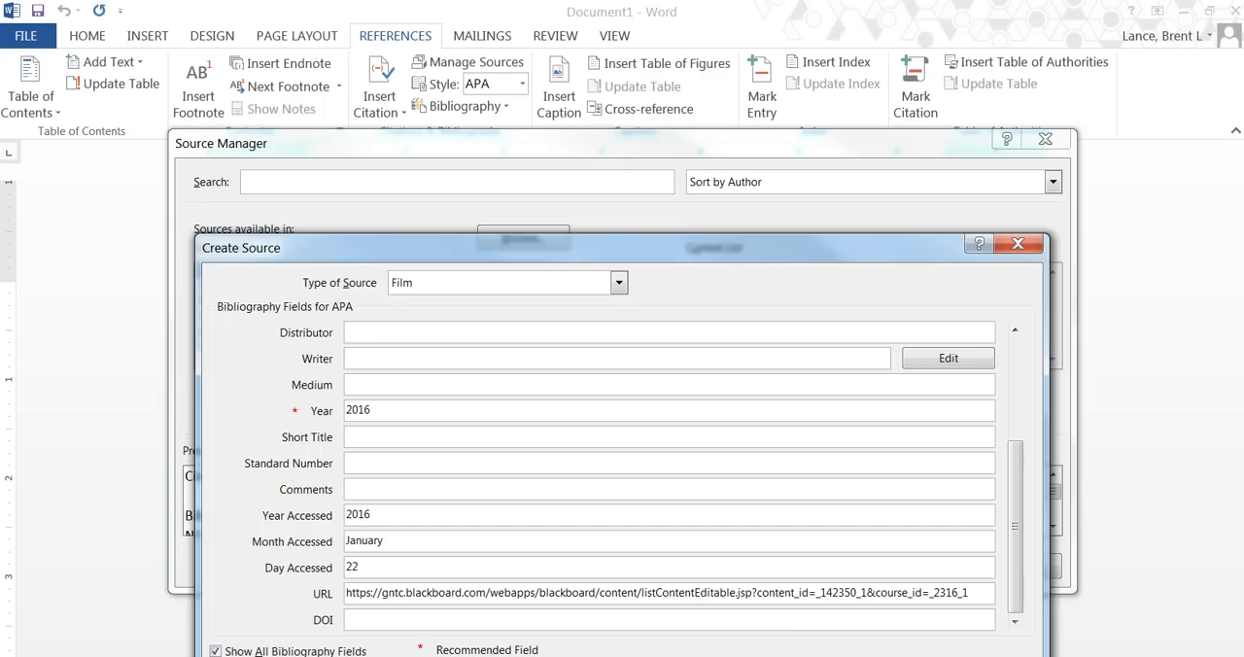
click(882, 656)
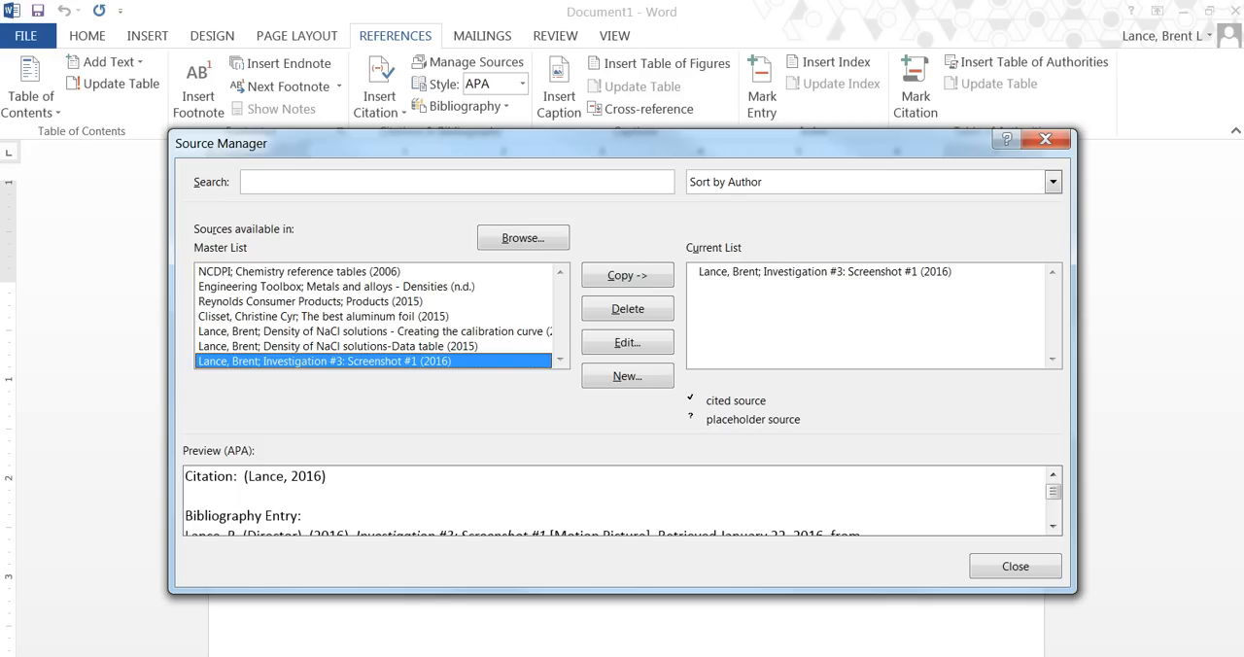
click(1014, 570)
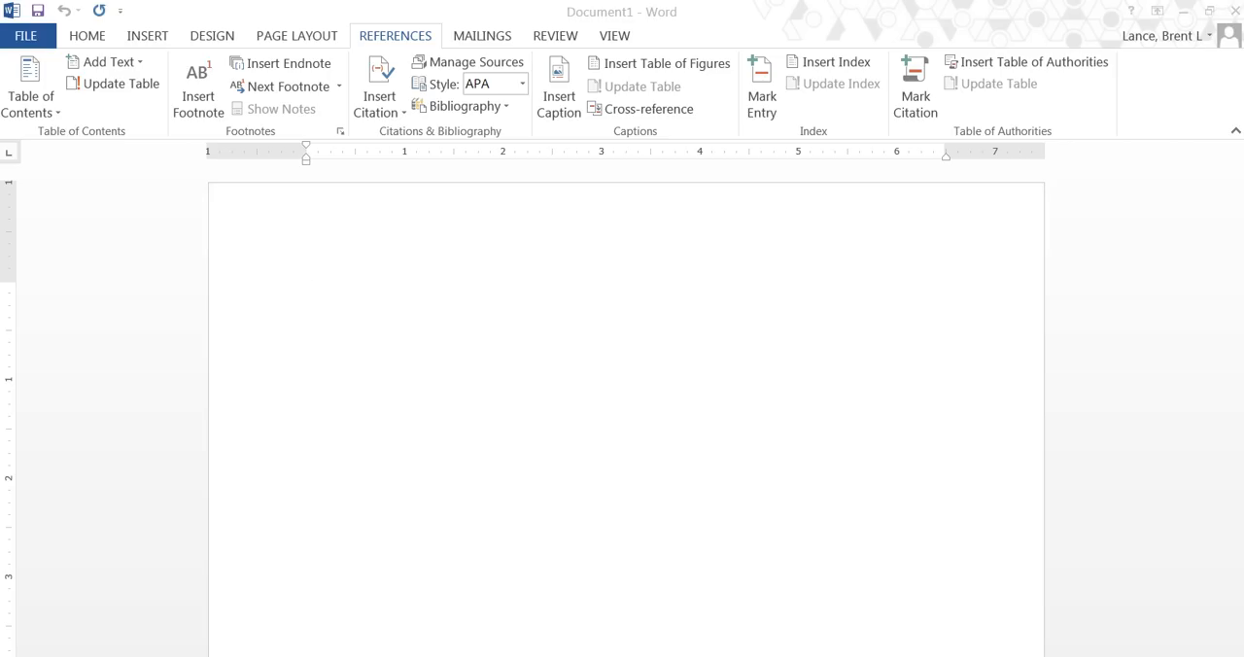
click(243, 656)
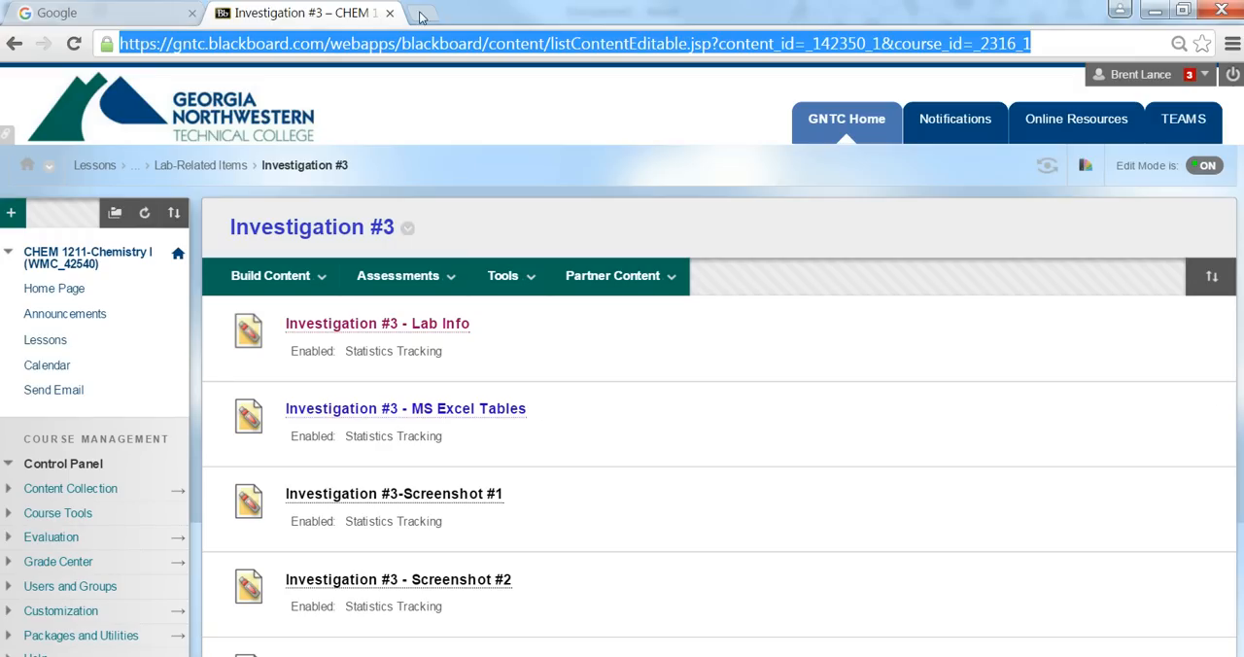
click(419, 14)
text(http://www.engineeringtoolbox.com/metal-alloys-densities-d_50.html)
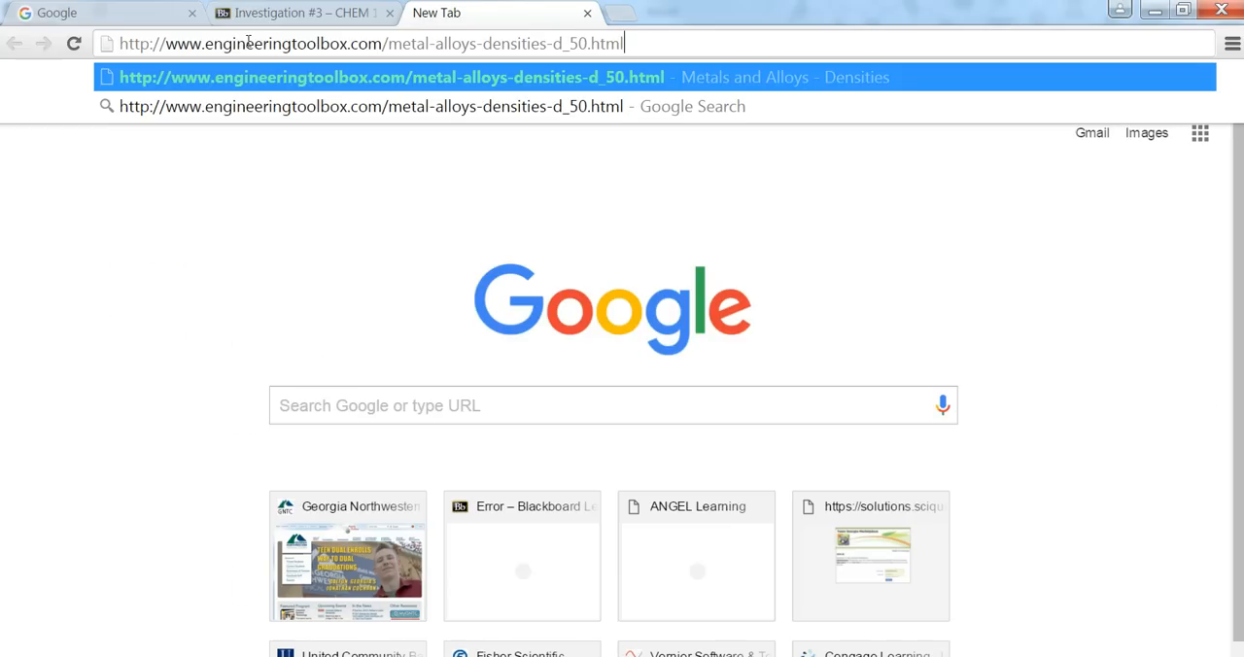
key(Return)
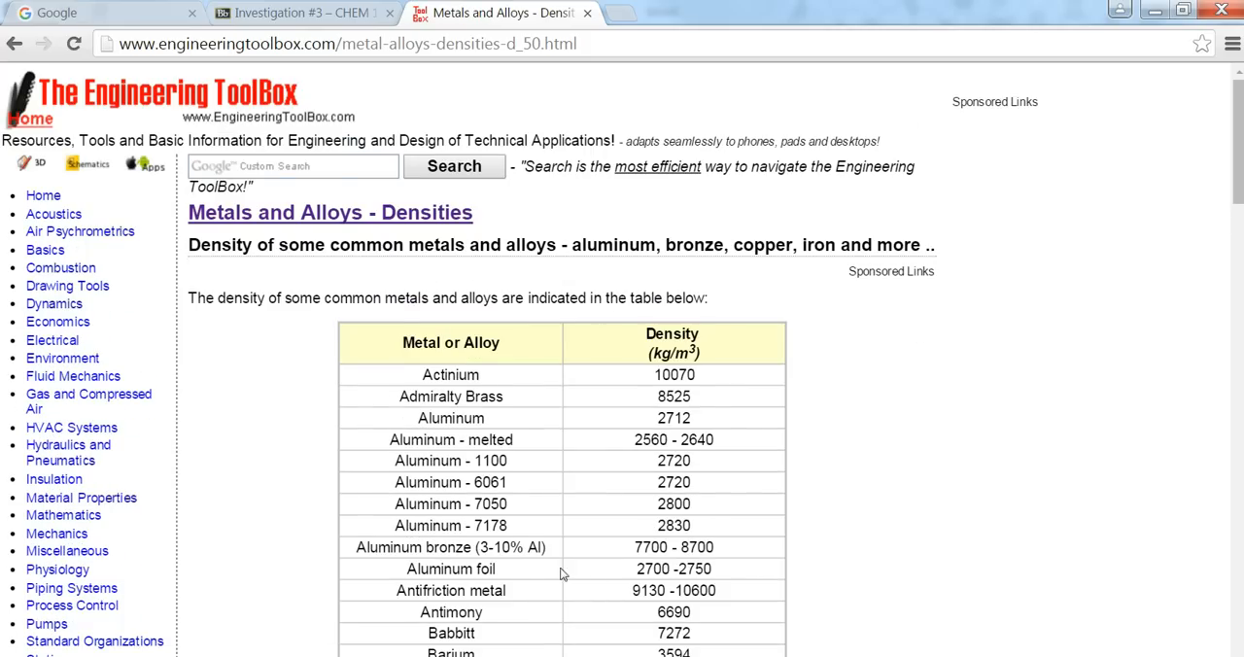
Examine the Metals and Alloys density table, including its units and the aluminum and copper entries.
scroll(544, 572, down, 5)
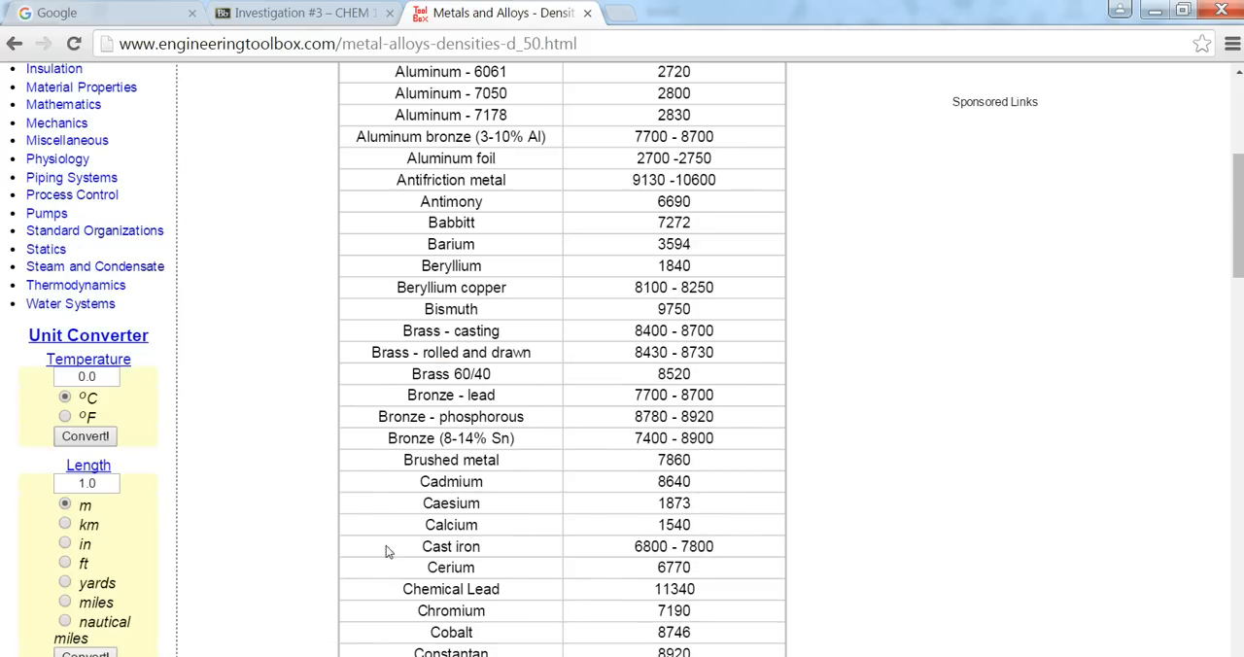
scroll(542, 357, up, 5)
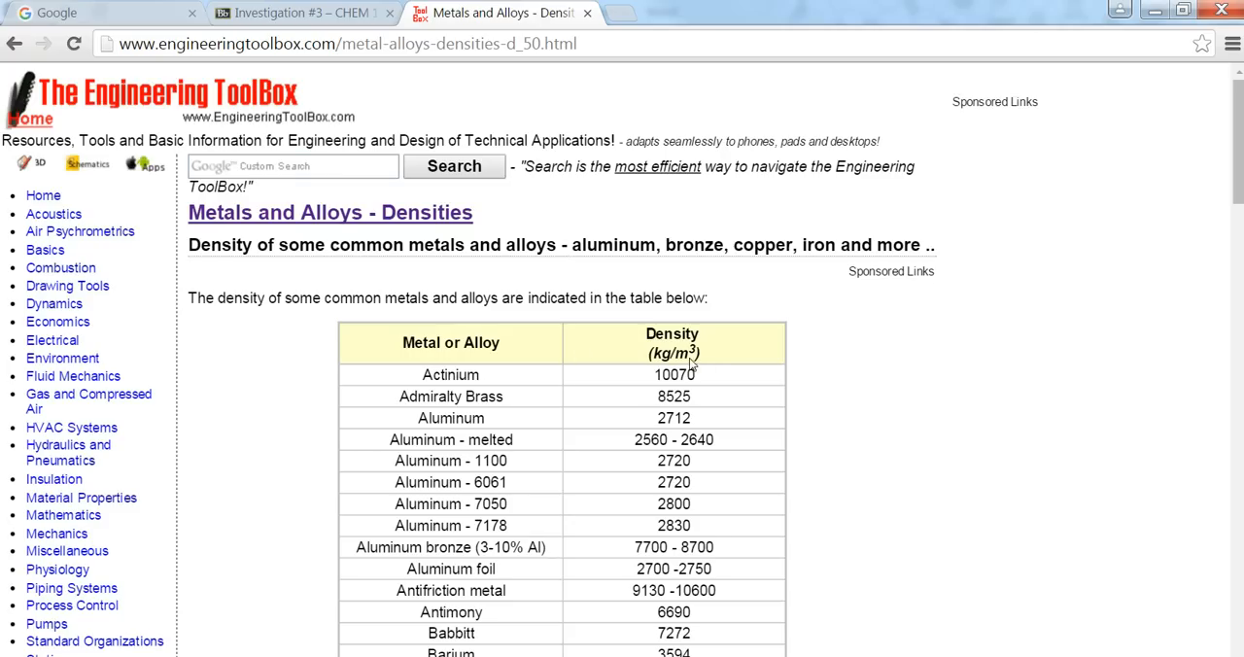
scroll(735, 436, down, 10)
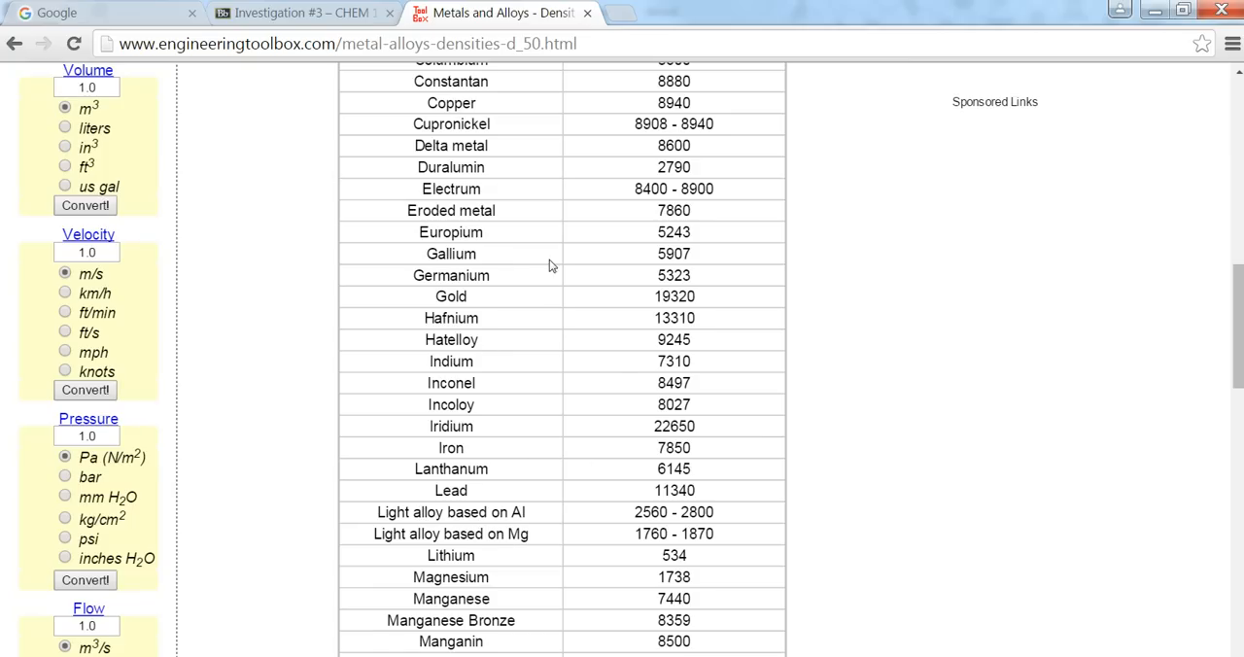
scroll(529, 379, up, 2)
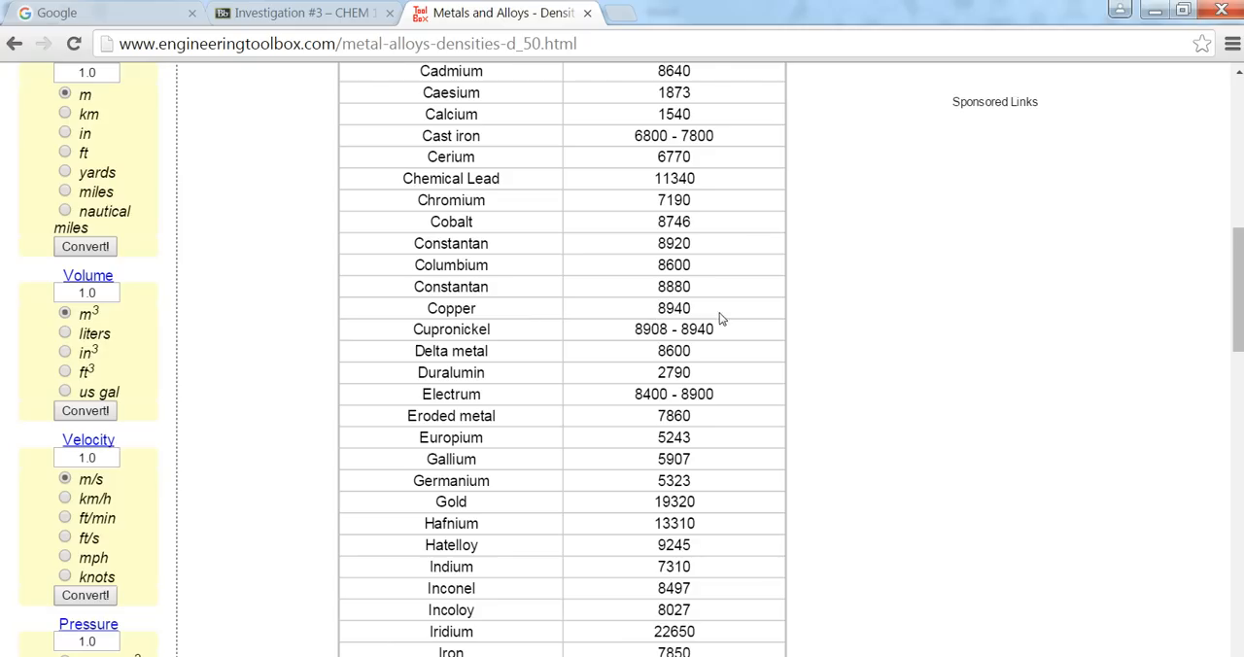
scroll(738, 331, up, 3)
scroll(814, 303, up, 3)
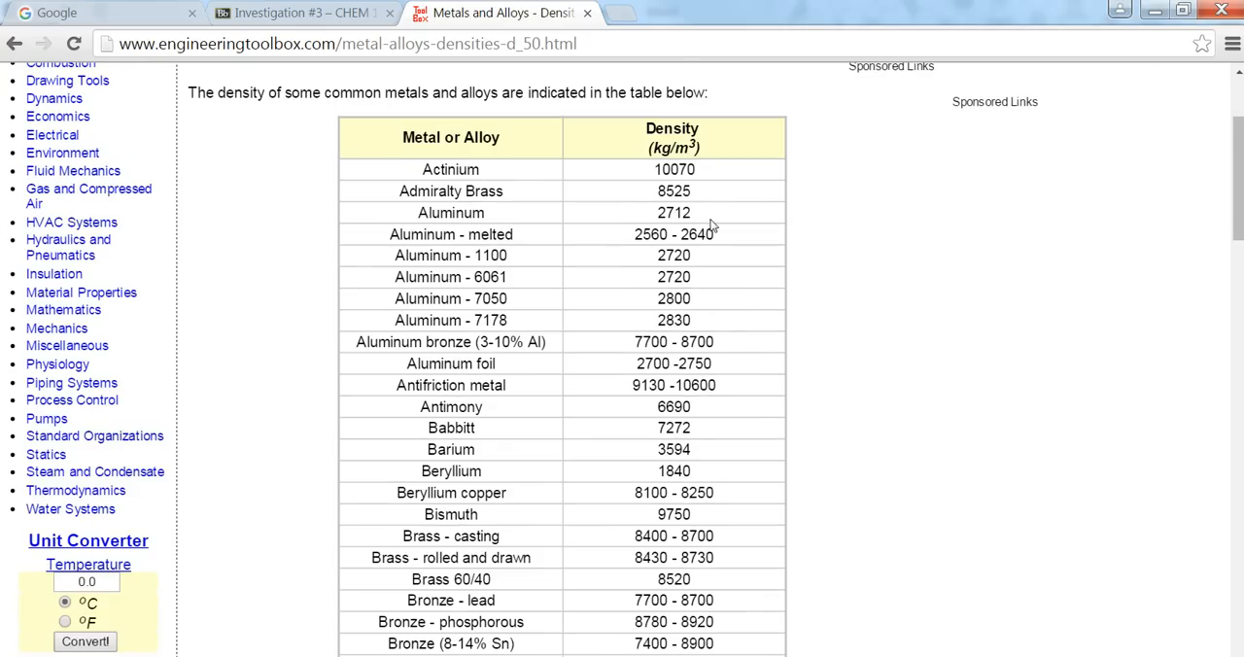
scroll(742, 335, down, 7)
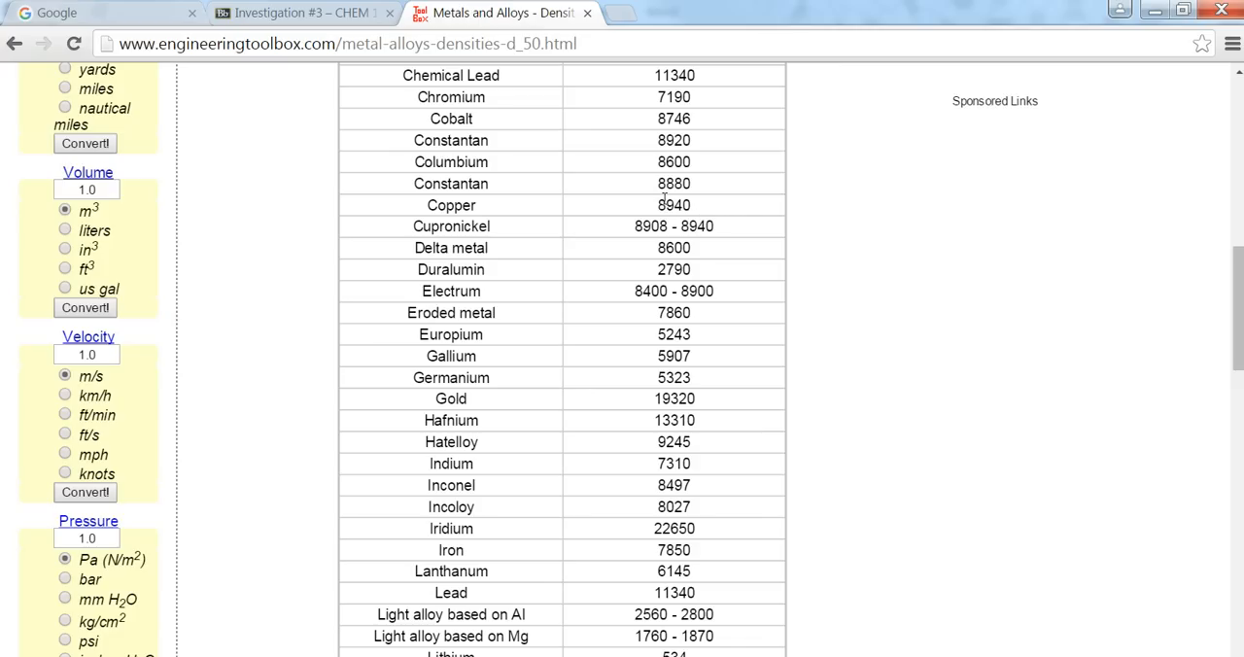
scroll(222, 334, up, 2)
scroll(221, 334, up, 2)
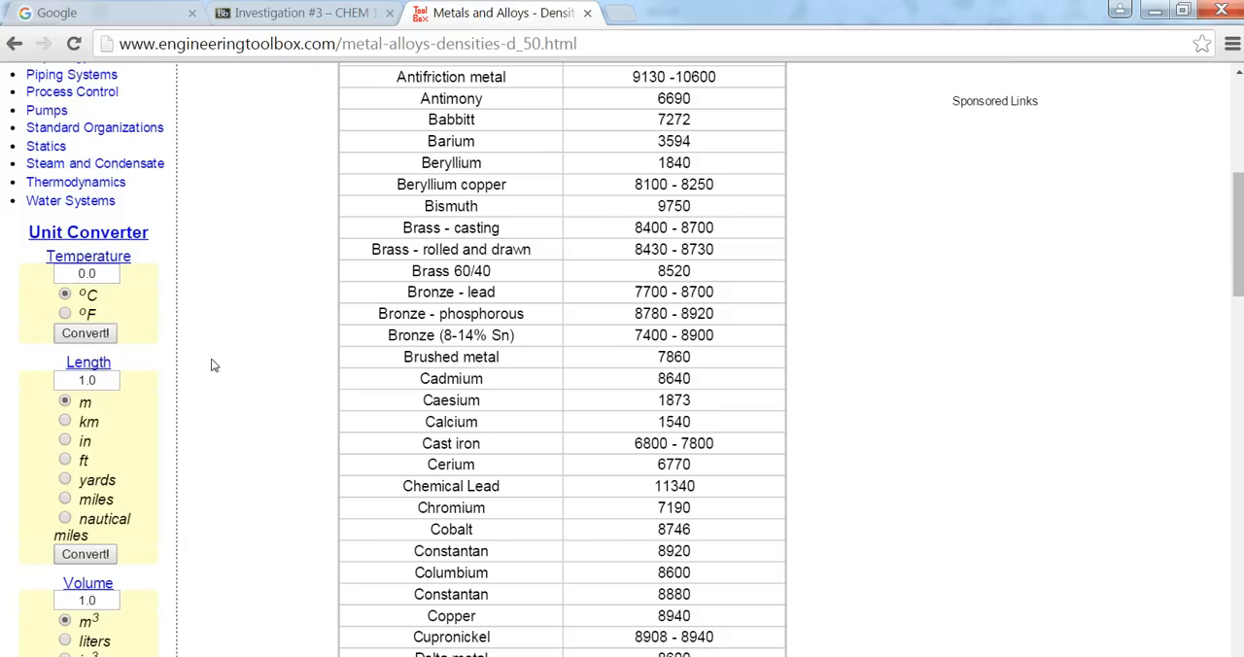
scroll(183, 430, up, 5)
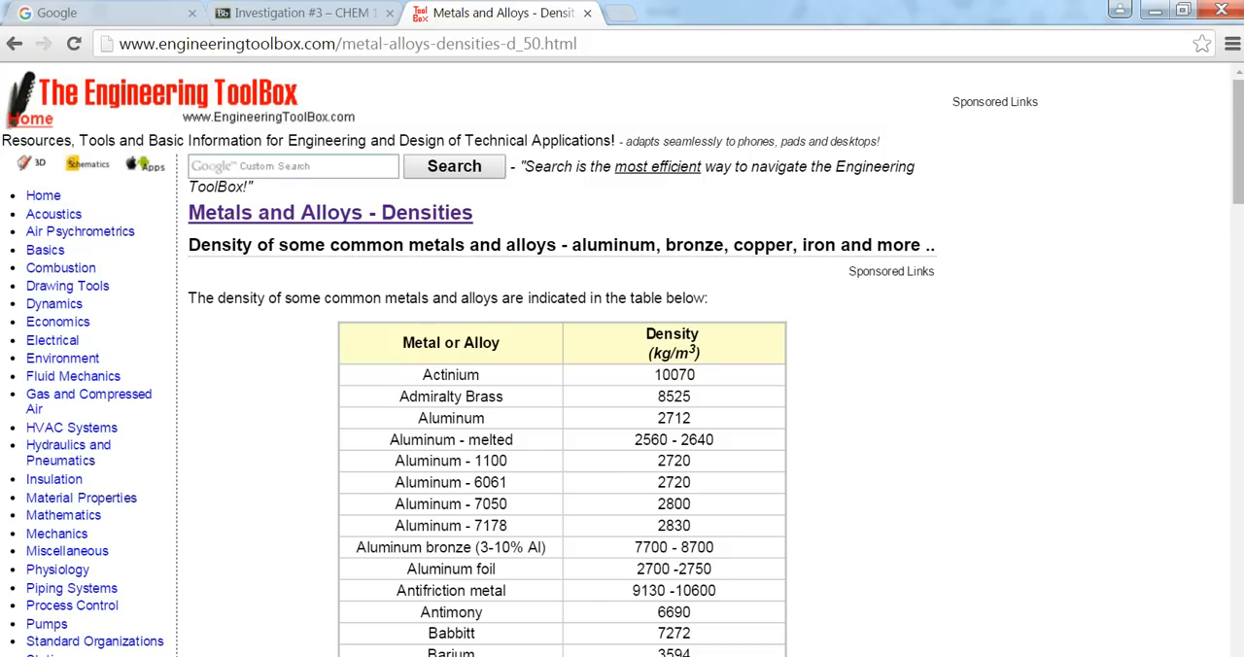
Switch to Document1 in Word and create a new source of type Web site in the Source Manager.
click(241, 656)
click(162, 644)
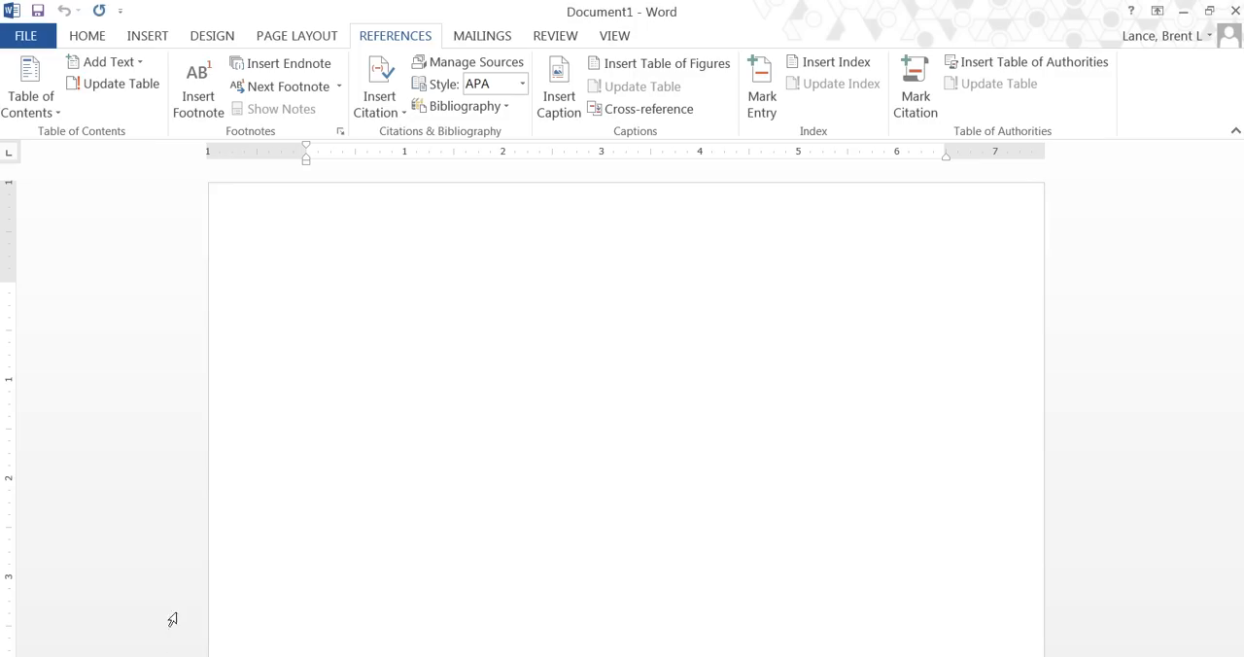
click(443, 62)
click(627, 377)
click(619, 283)
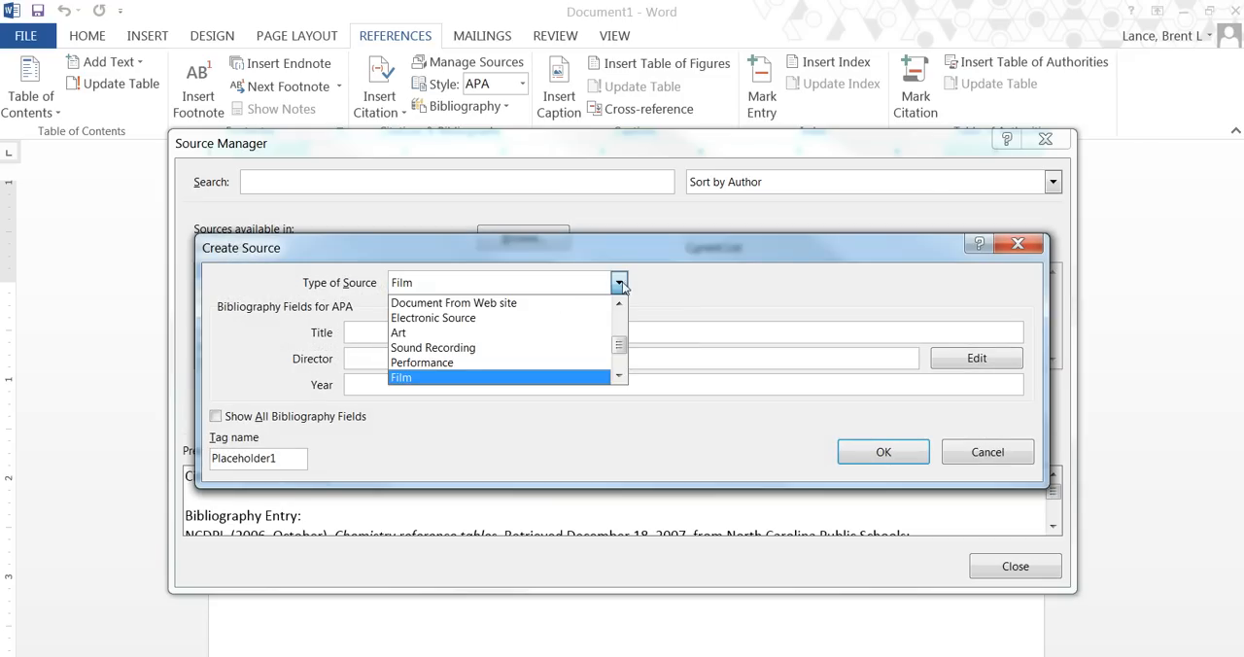
scroll(568, 316, up, 3)
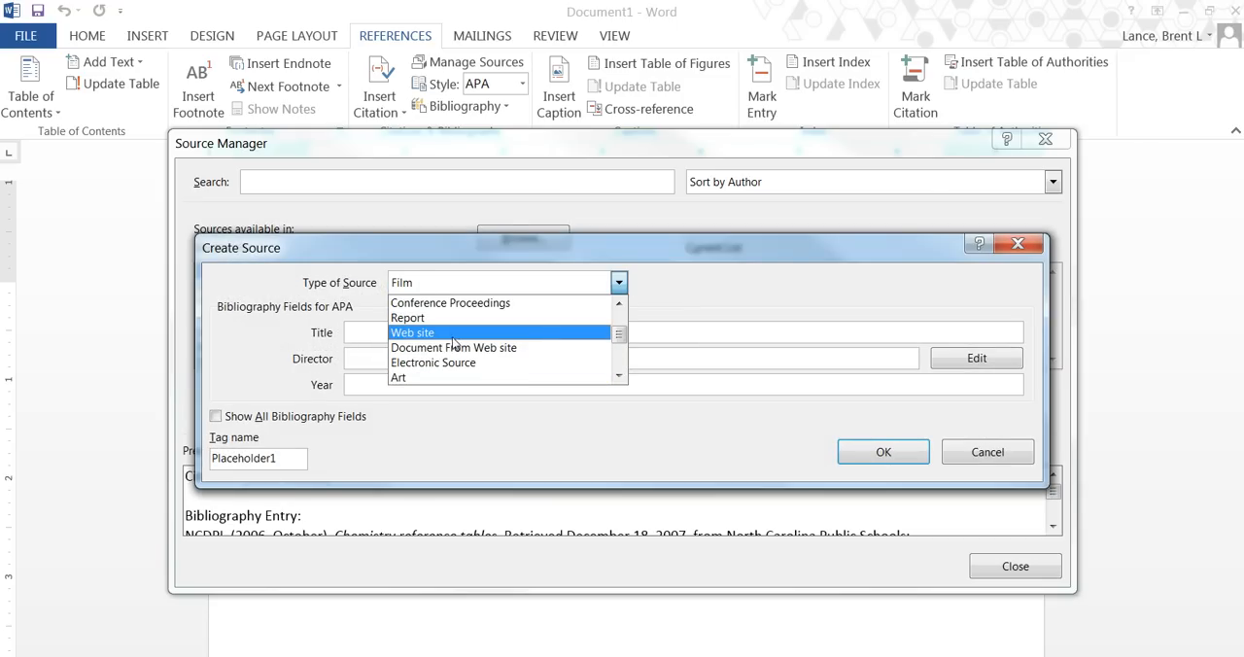
click(419, 334)
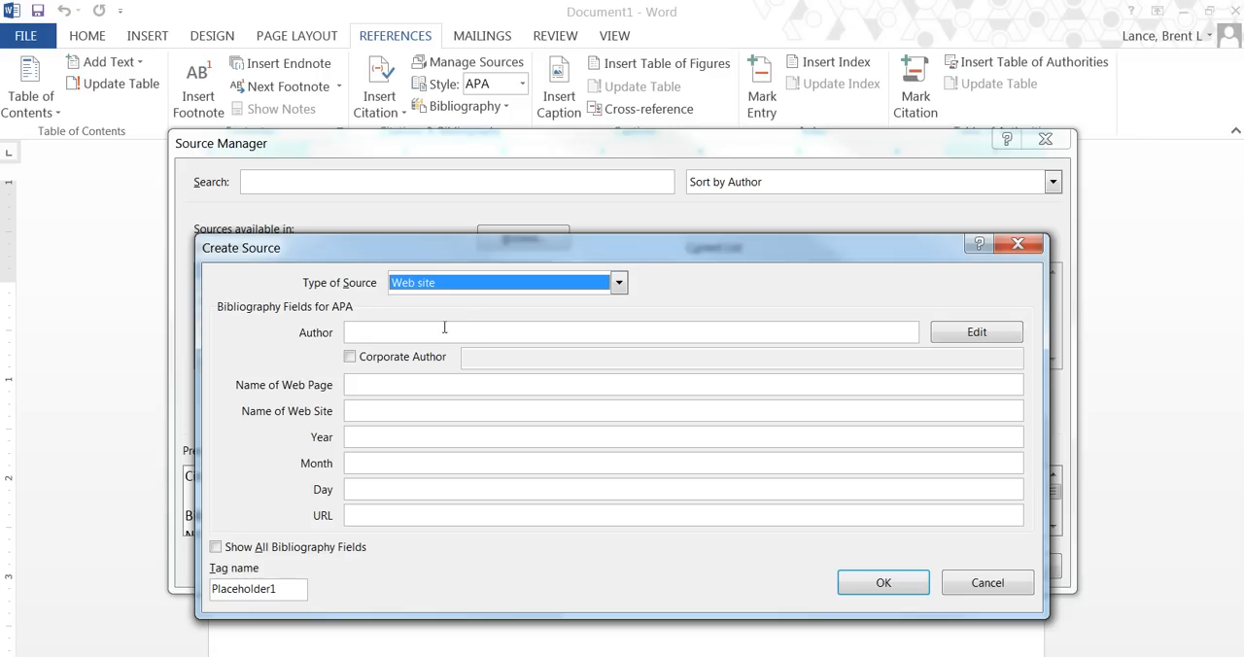
Enable the corporate author option for the source, and look through the Engineering ToolBox page in Chrome for an author.
click(359, 330)
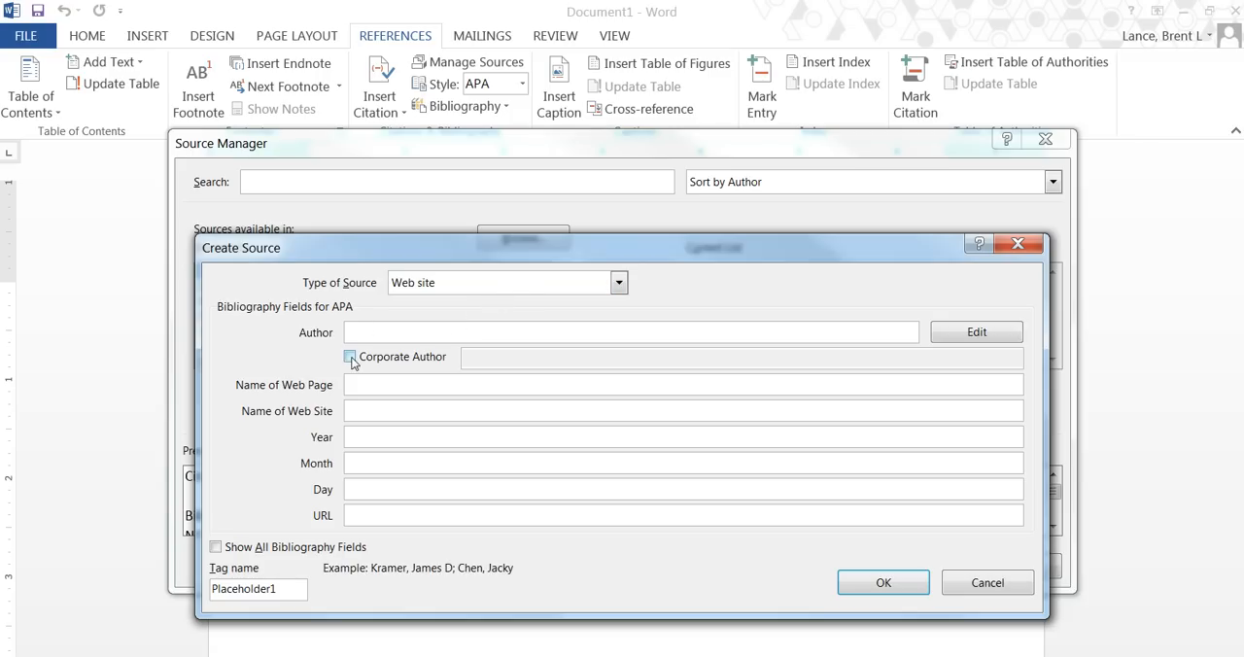
click(350, 358)
key(alt+Tab)
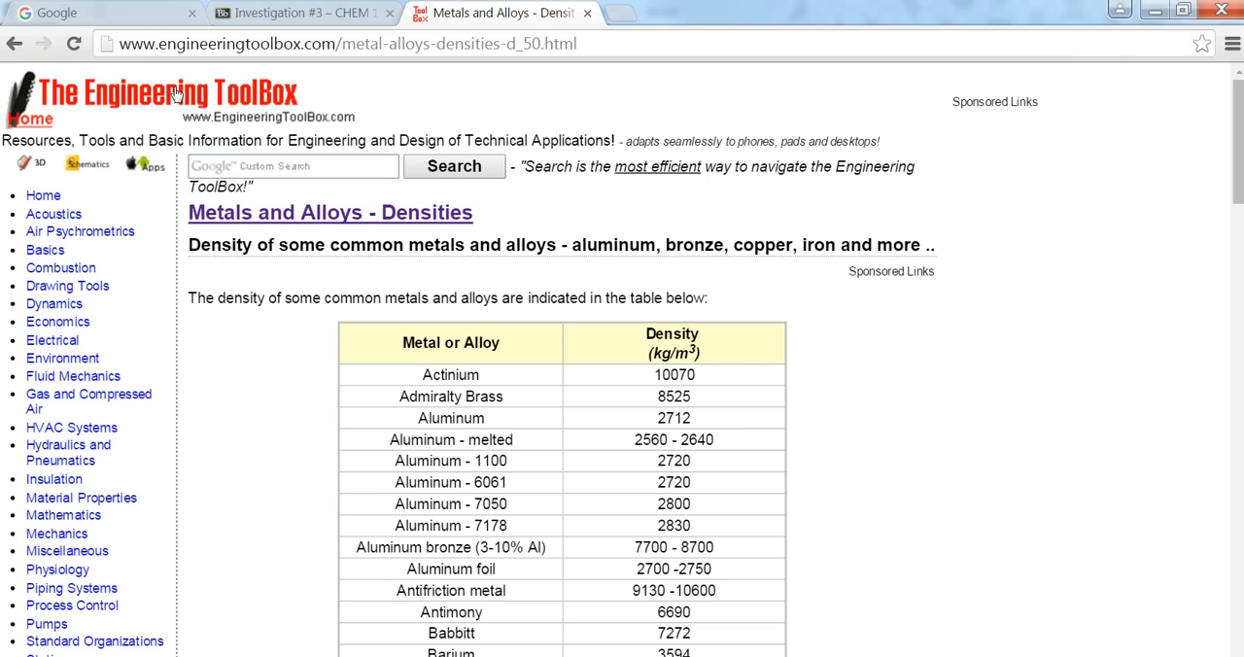
scroll(1134, 381, down, 4)
scroll(1134, 381, down, 20)
scroll(1224, 629, down, 3)
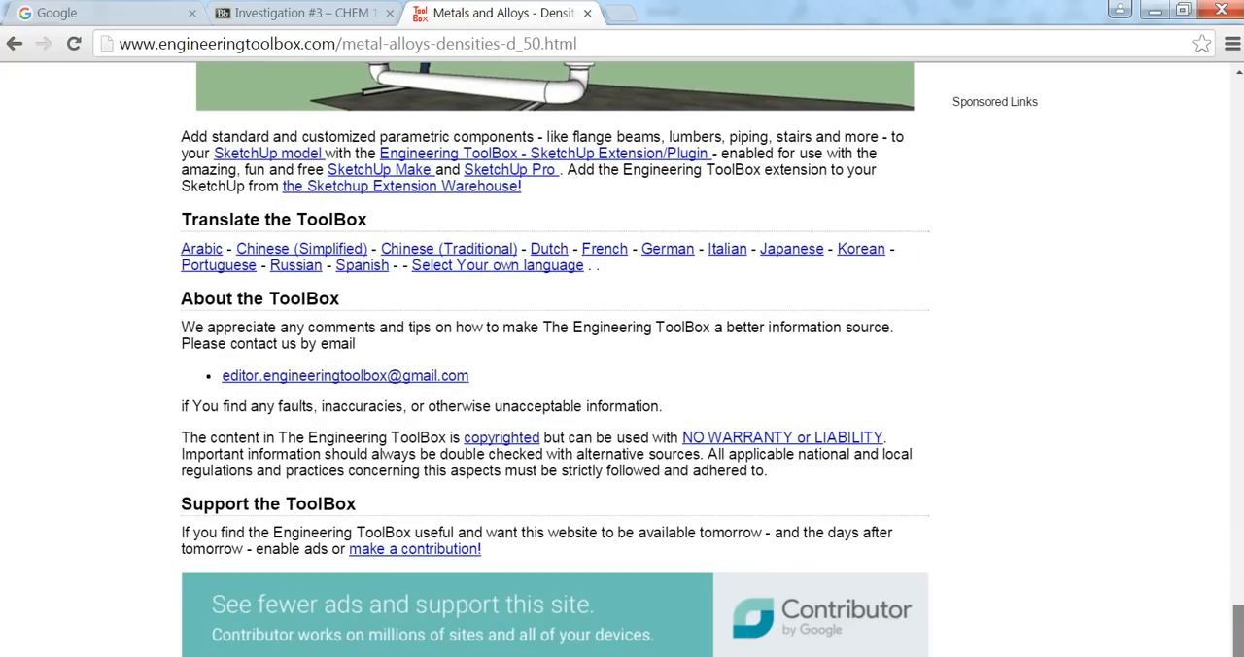
drag(1238, 620, 1214, 115)
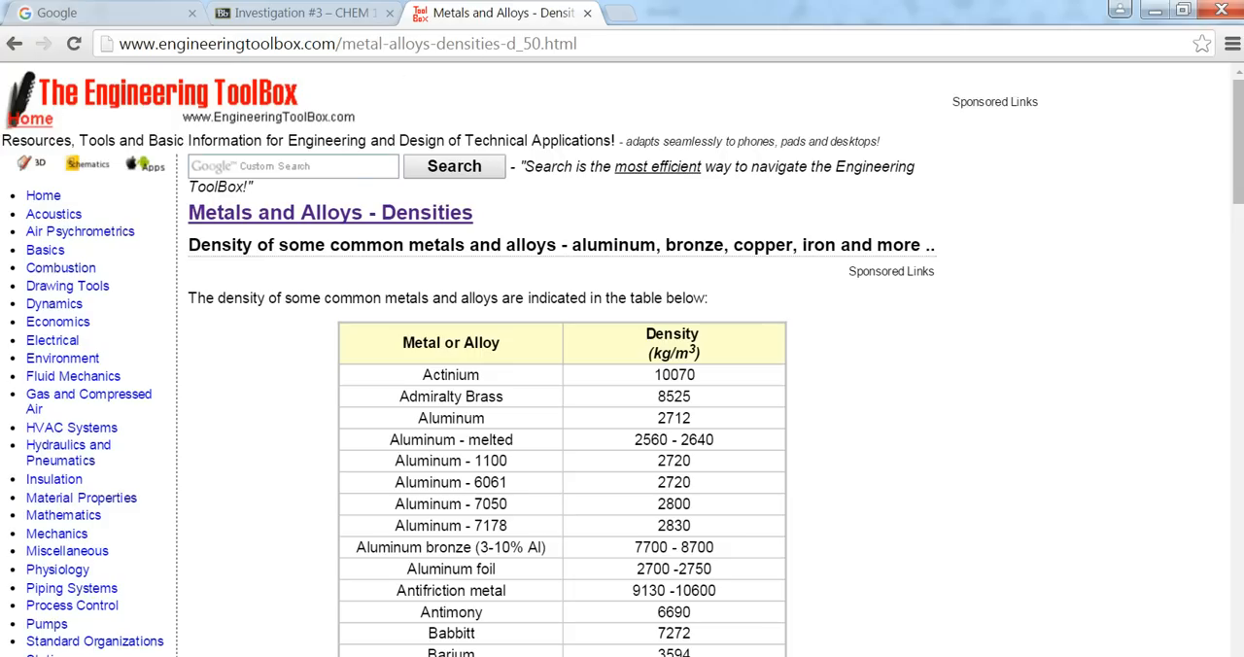
Back in Word's Document1, enter The Engineering Toolbox as the source's corporate author.
click(241, 656)
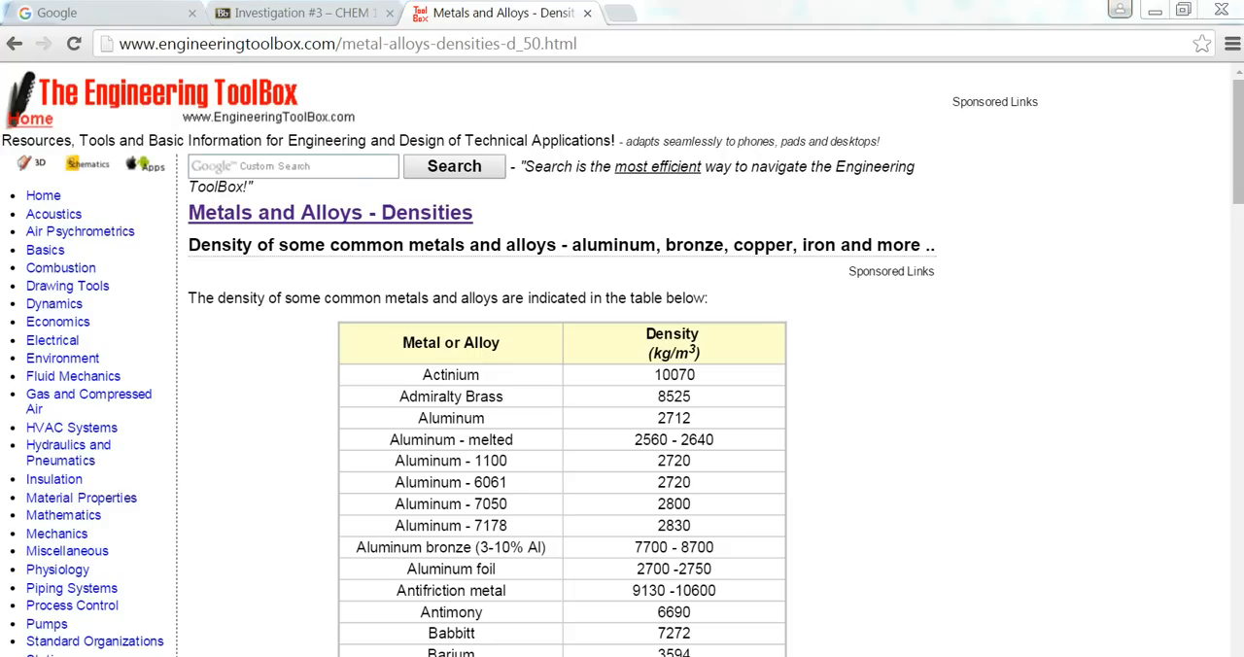
click(137, 628)
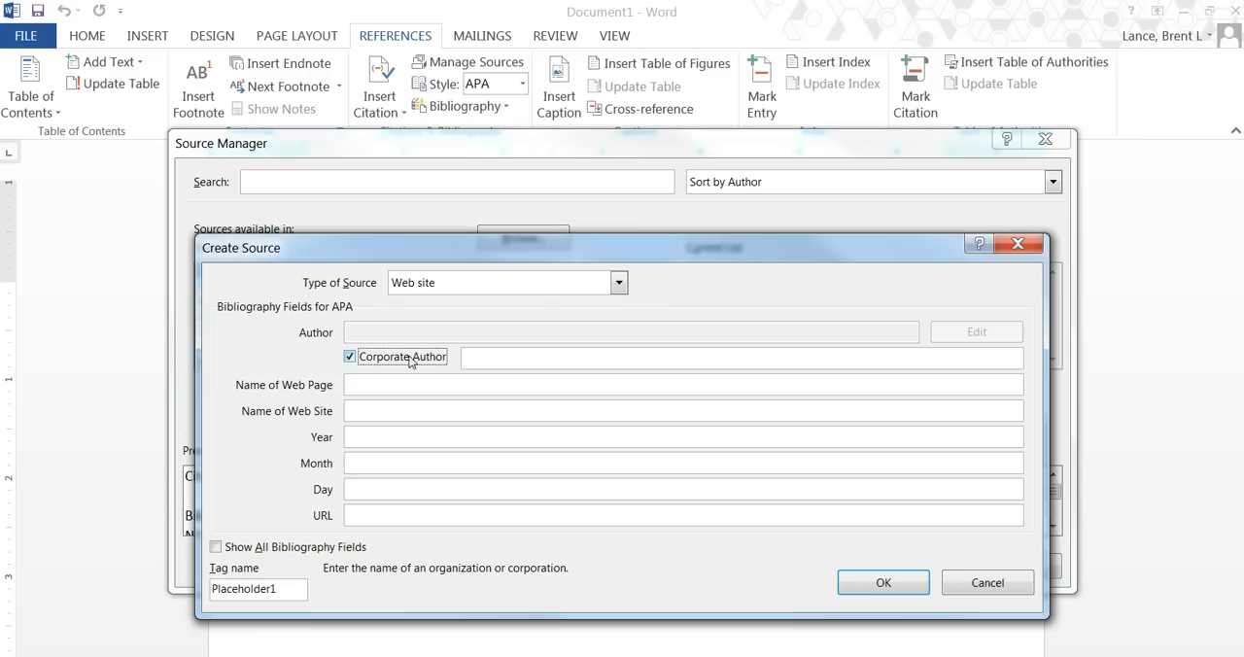
click(482, 357)
text(Th)
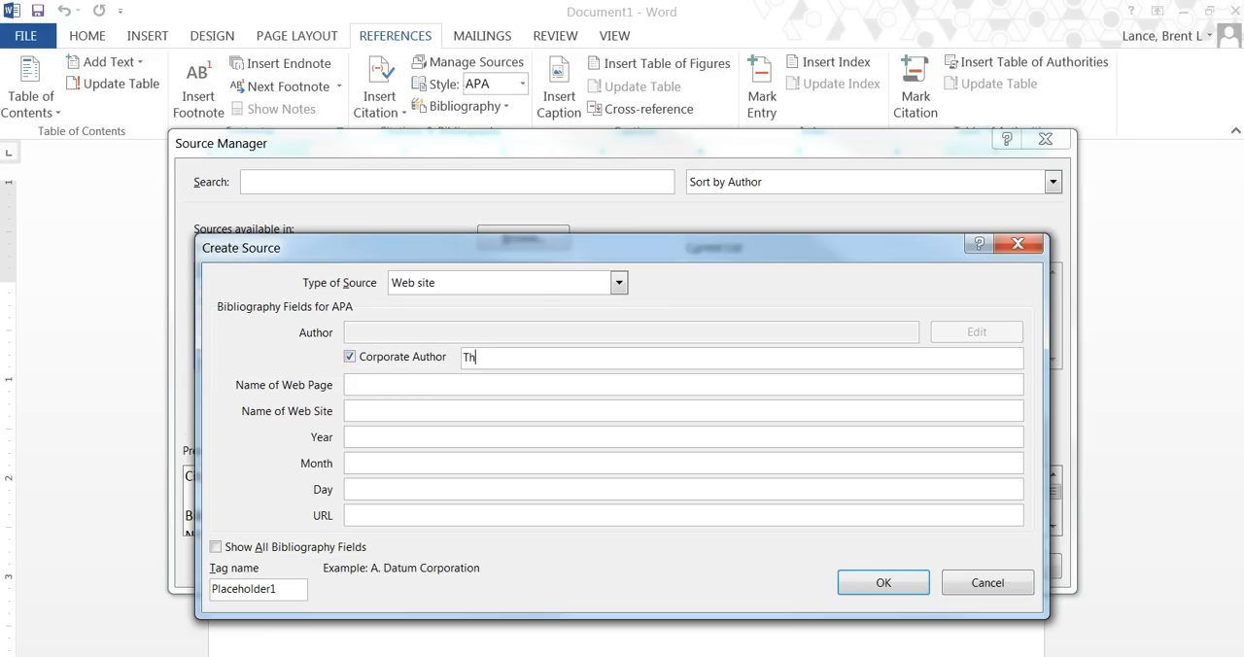
text(e Engineering Toolbox)
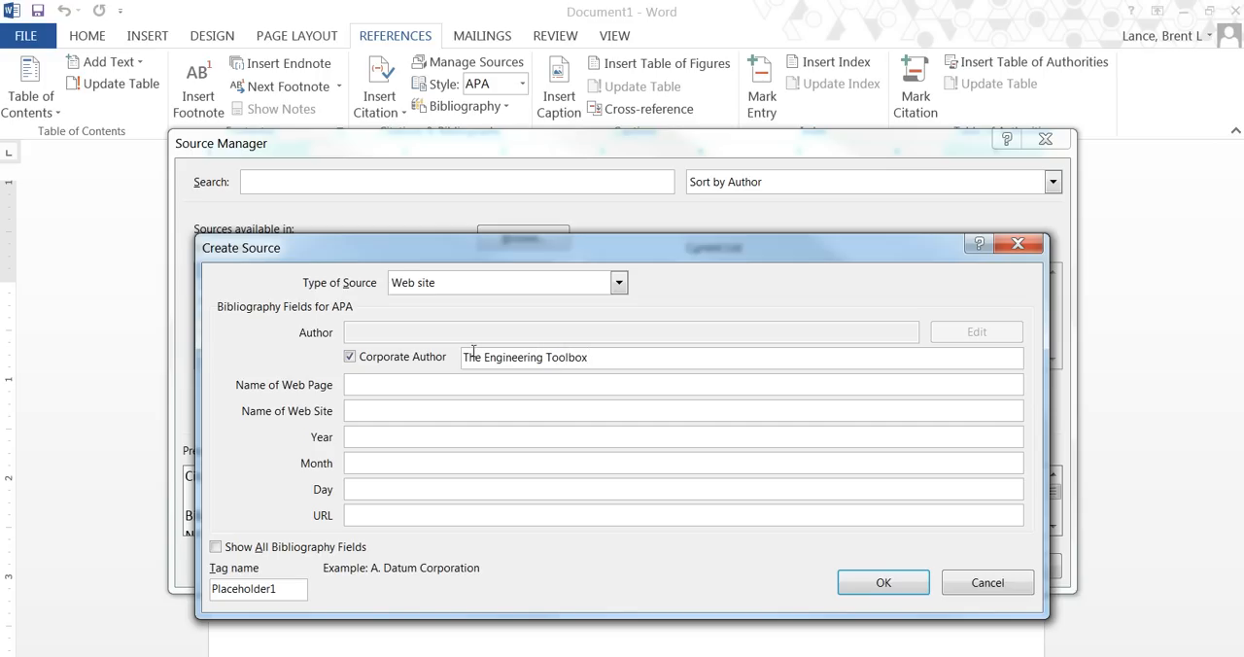
Copy the page heading Metals and Alloys - Densities from Chrome into the source's web page name in Word.
click(369, 385)
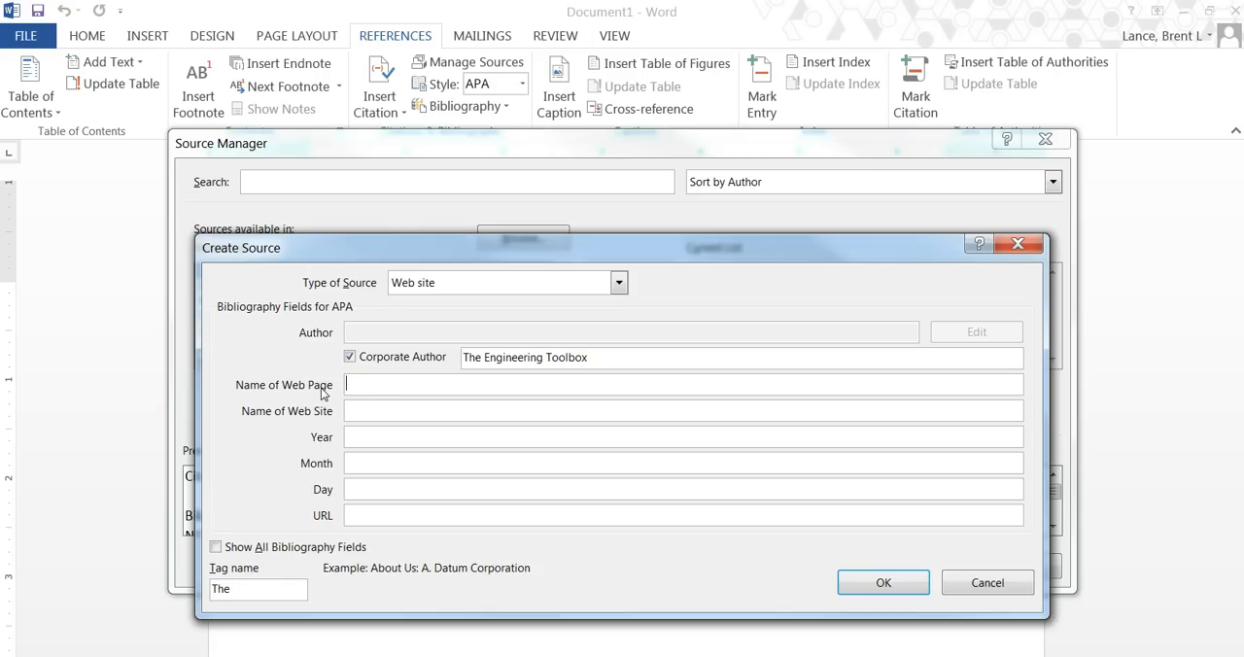
key(alt+Tab)
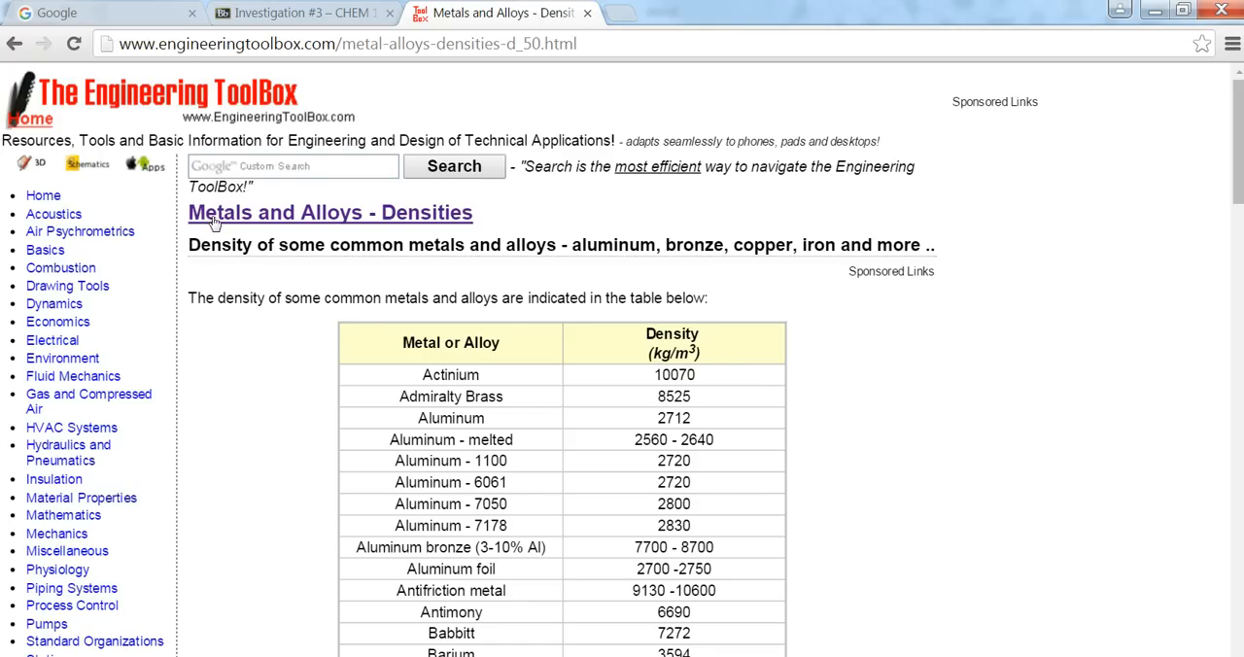
drag(478, 222, 193, 222)
key(ctrl+c)
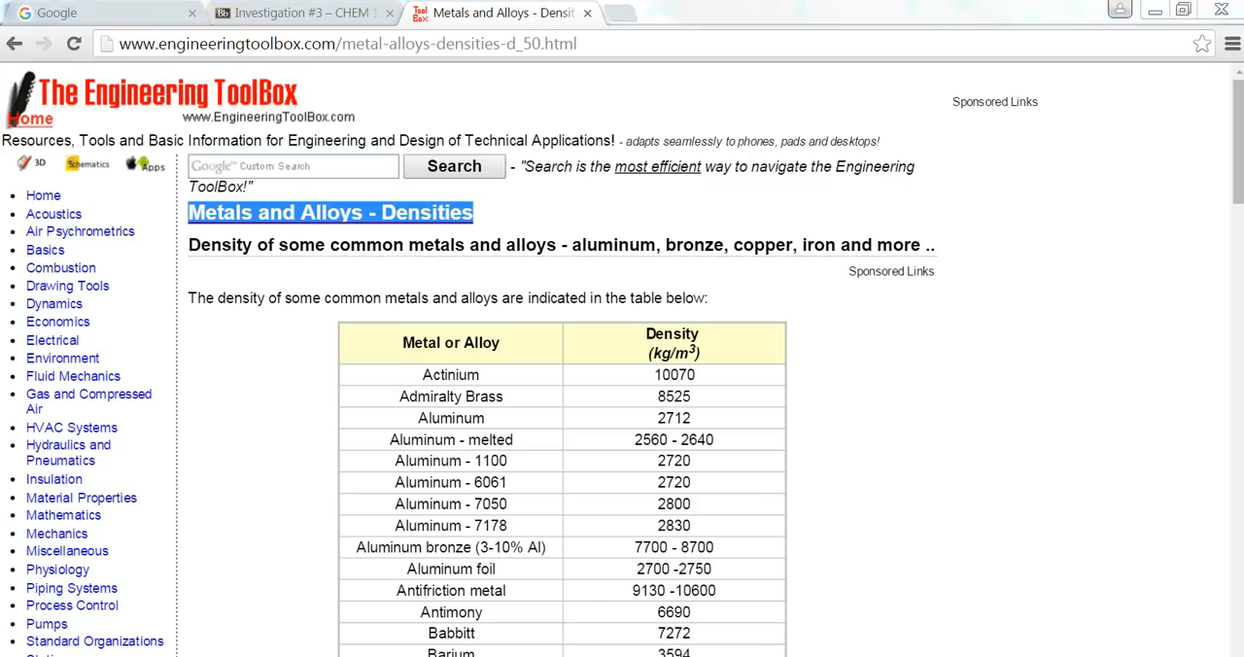
key(alt+Tab)
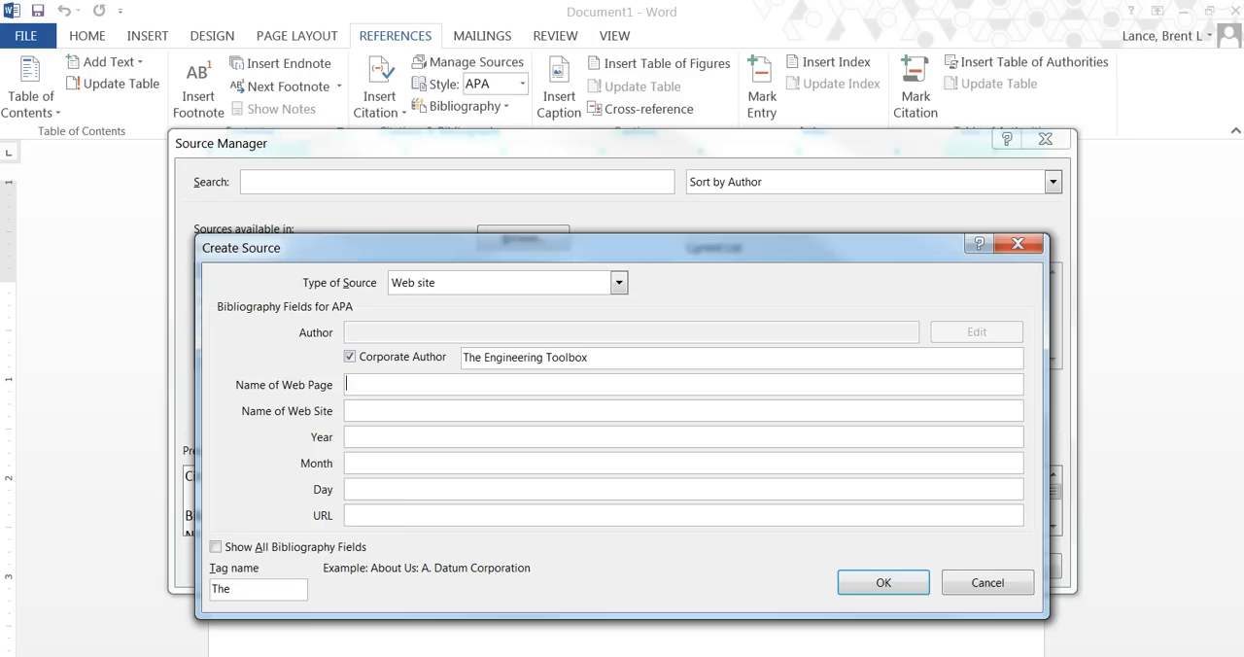
key(ctrl+v)
Copy the corporate author text into the web site name, and change Alloys to lowercase alloys in the web page name.
click(349, 413)
click(593, 359)
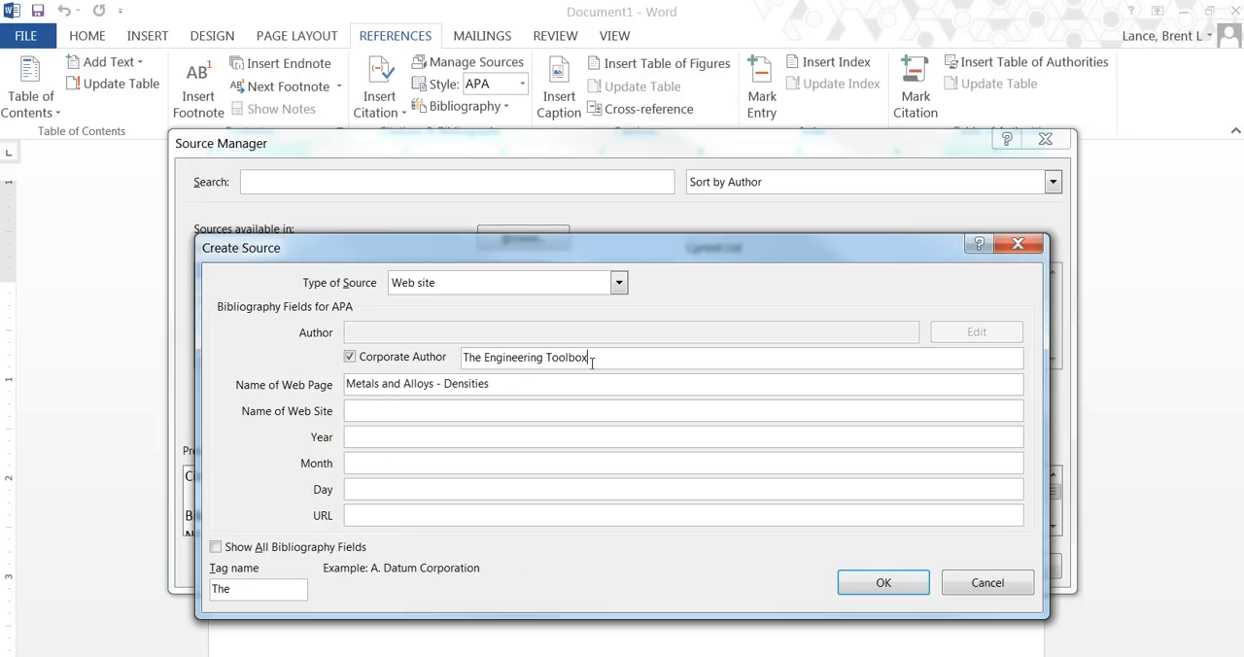
drag(592, 359, 458, 357)
key(ctrl+c)
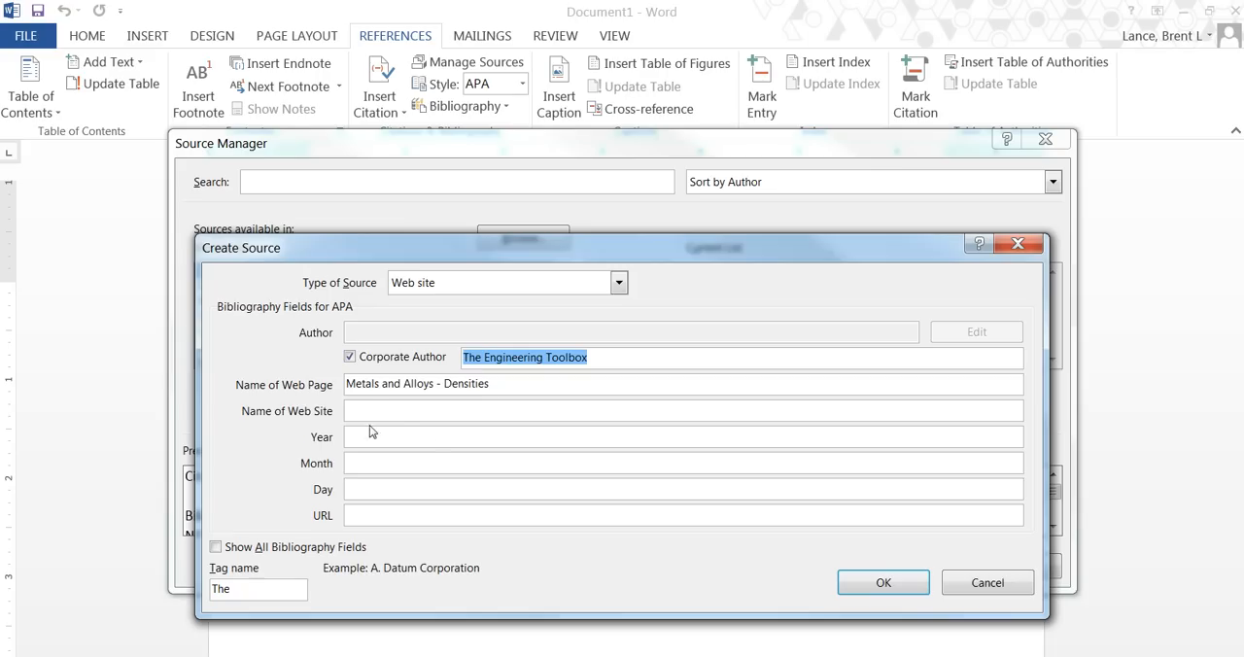
click(375, 414)
key(ctrl+v)
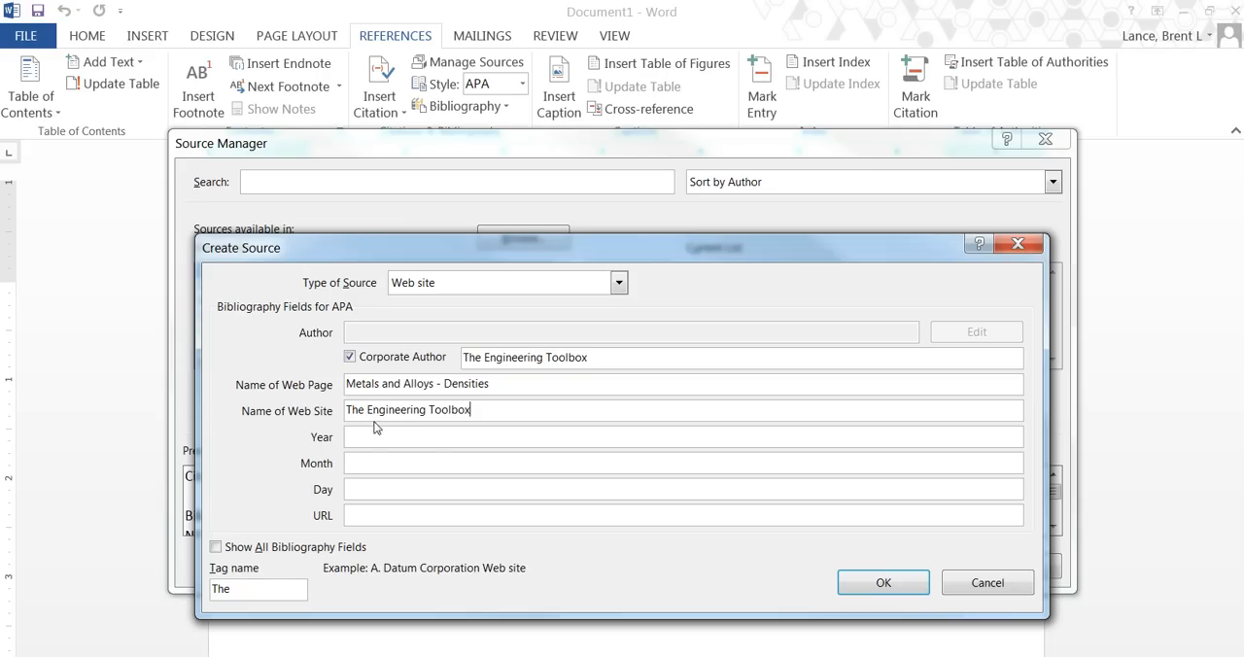
click(407, 384)
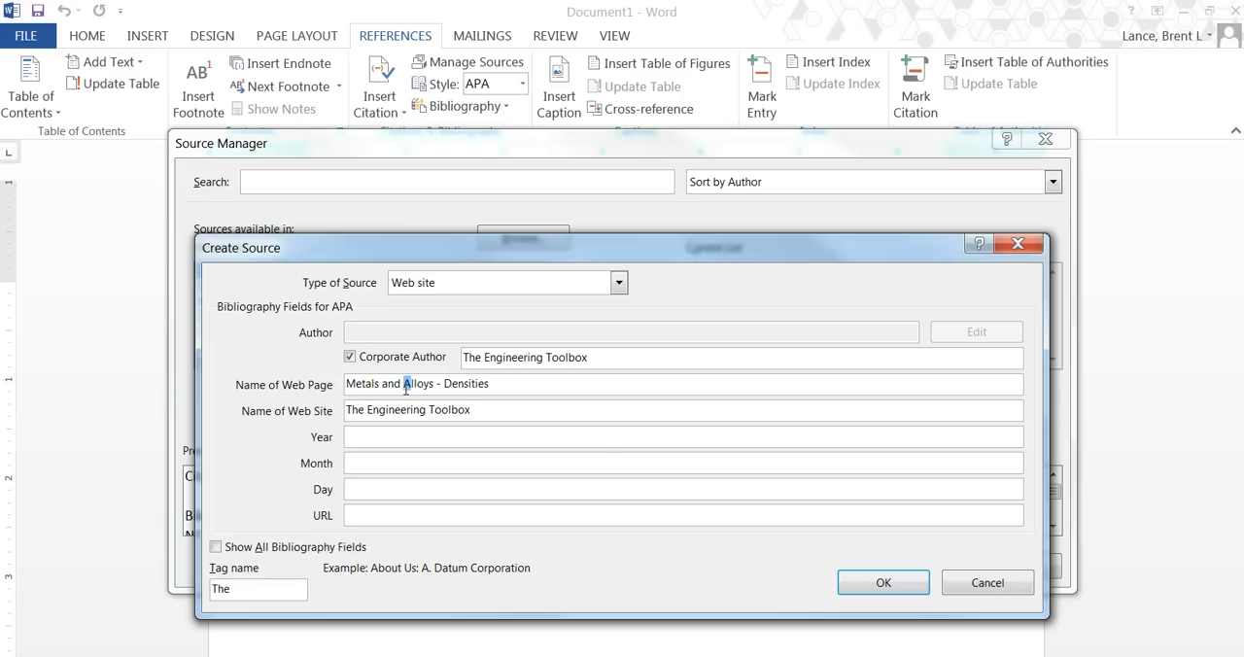
text(a)
Look through the Engineering ToolBox page in Chrome for a publication date, and set the source's year to n.d. in Word.
click(359, 437)
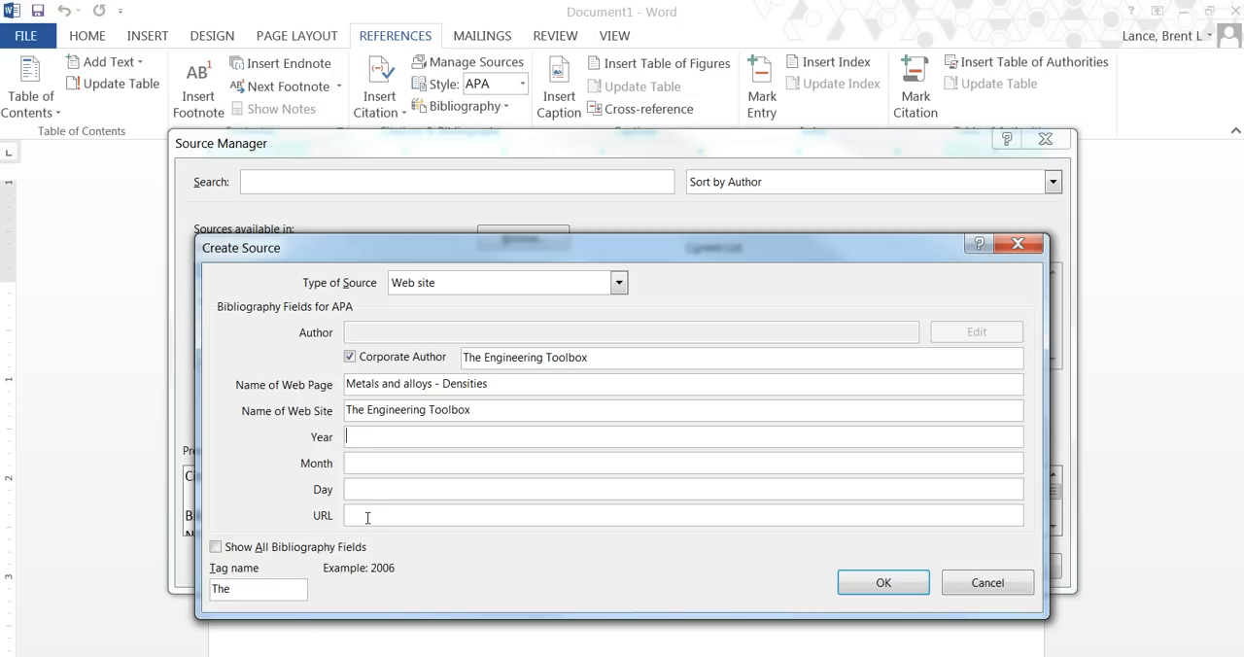
click(505, 655)
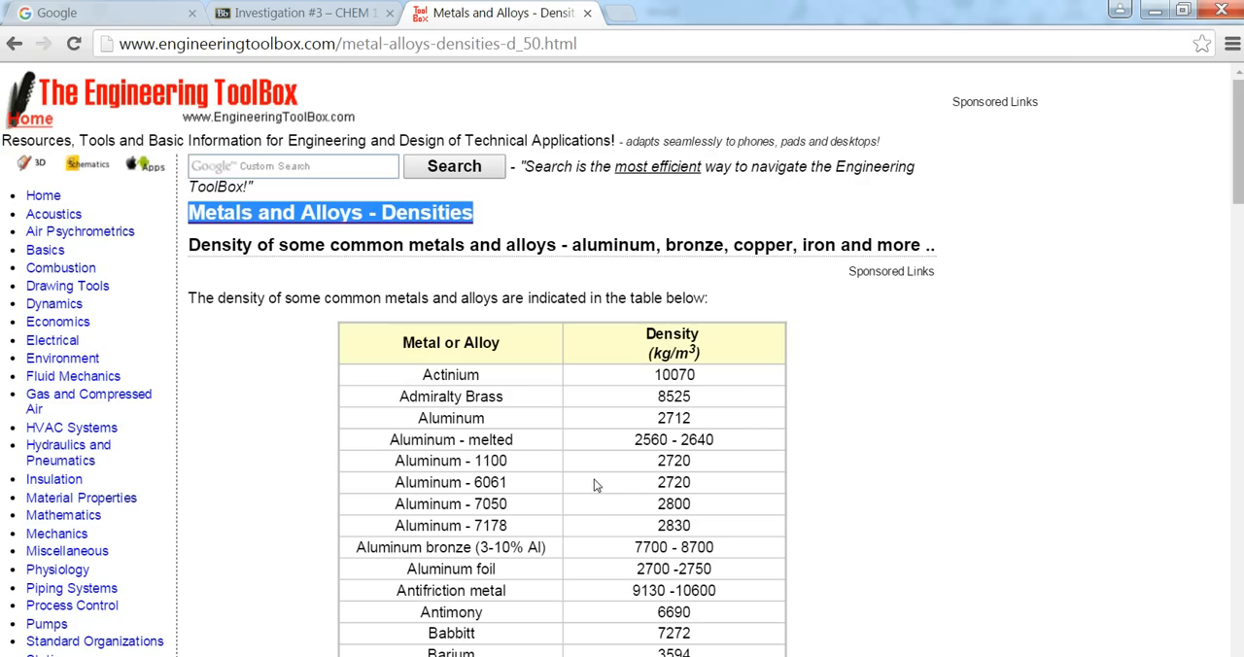
scroll(812, 399, down, 15)
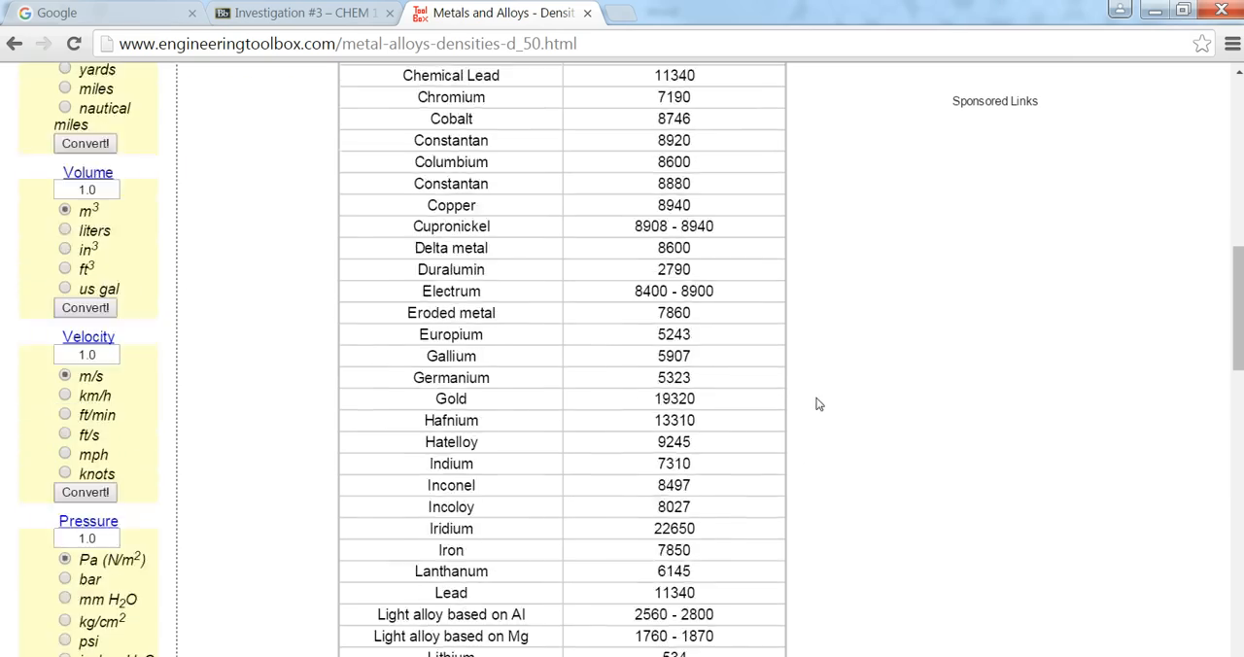
scroll(838, 446, down, 2)
scroll(437, 472, down, 7)
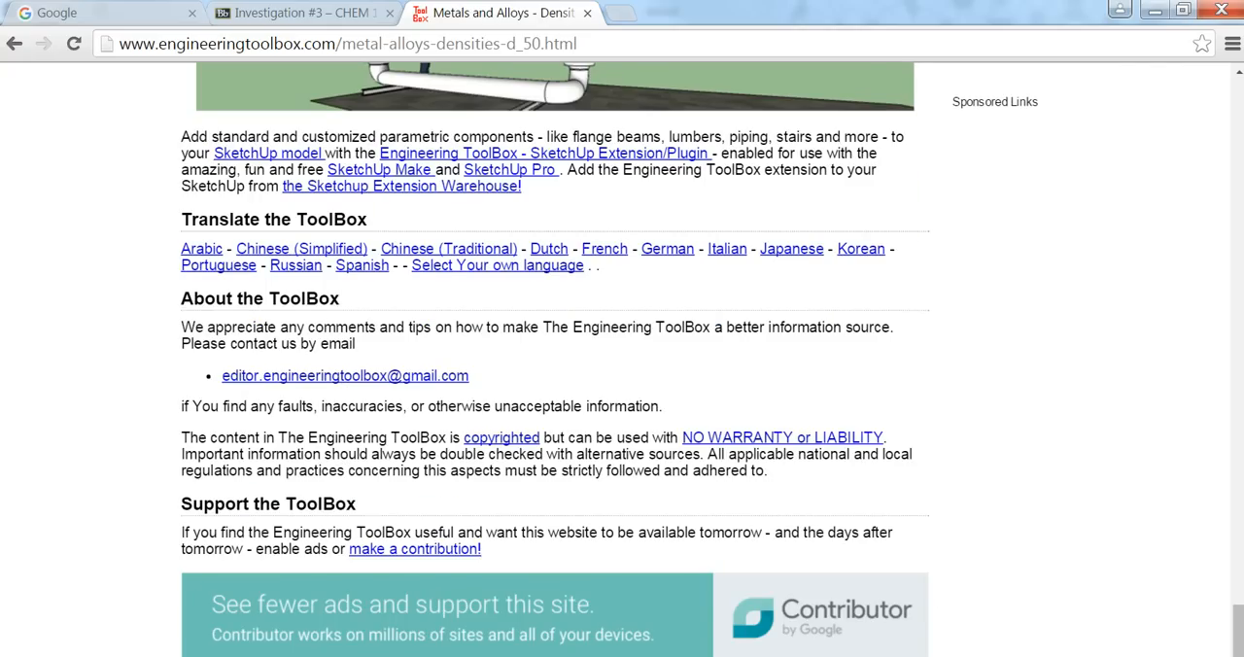
mouse_move(242, 655)
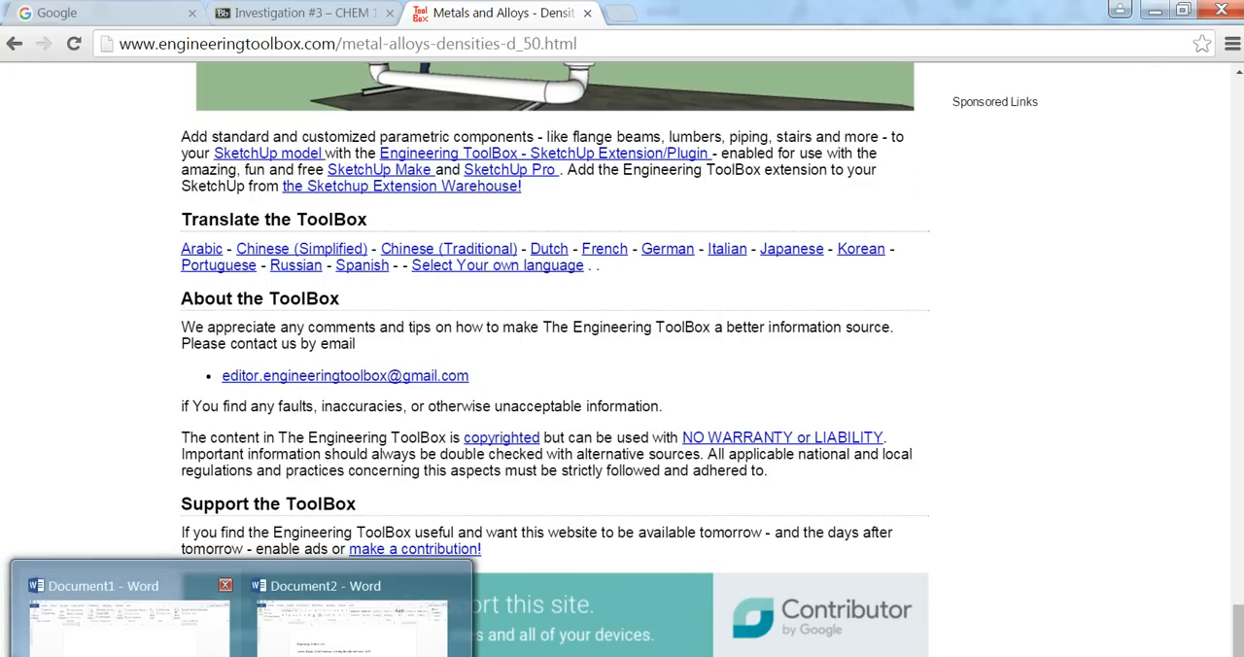
click(160, 625)
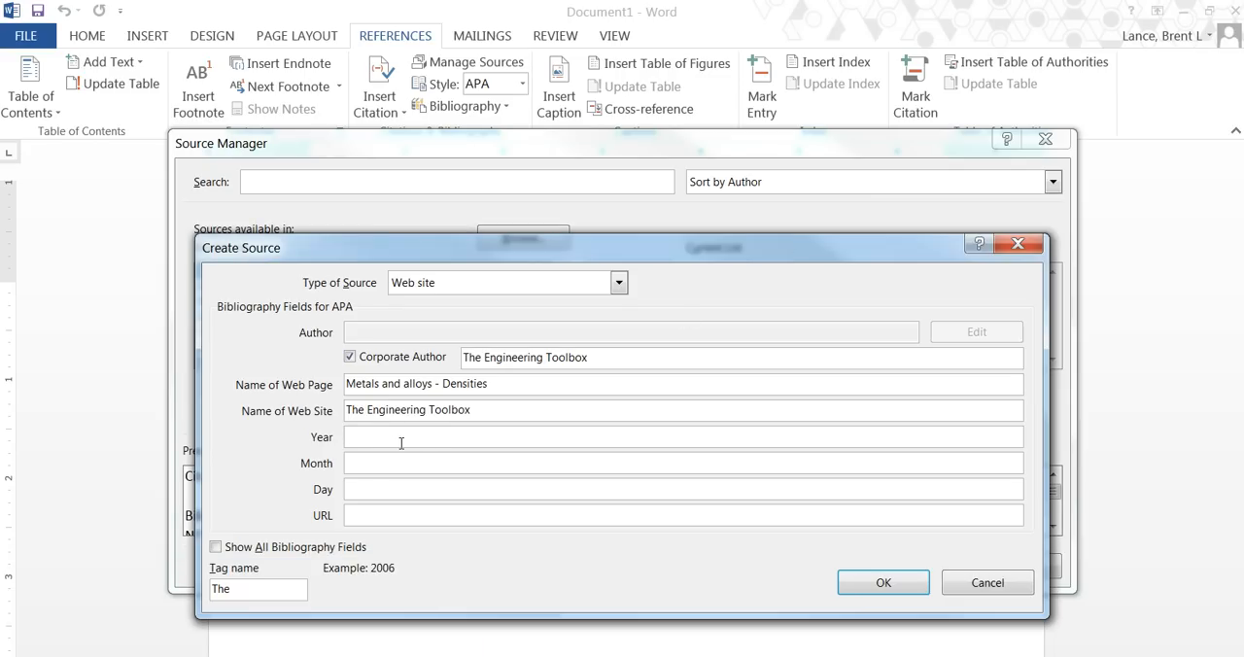
click(401, 437)
text(n.d.)
Show all bibliography fields and set the access date to year 2016, month January, day 23.
click(216, 547)
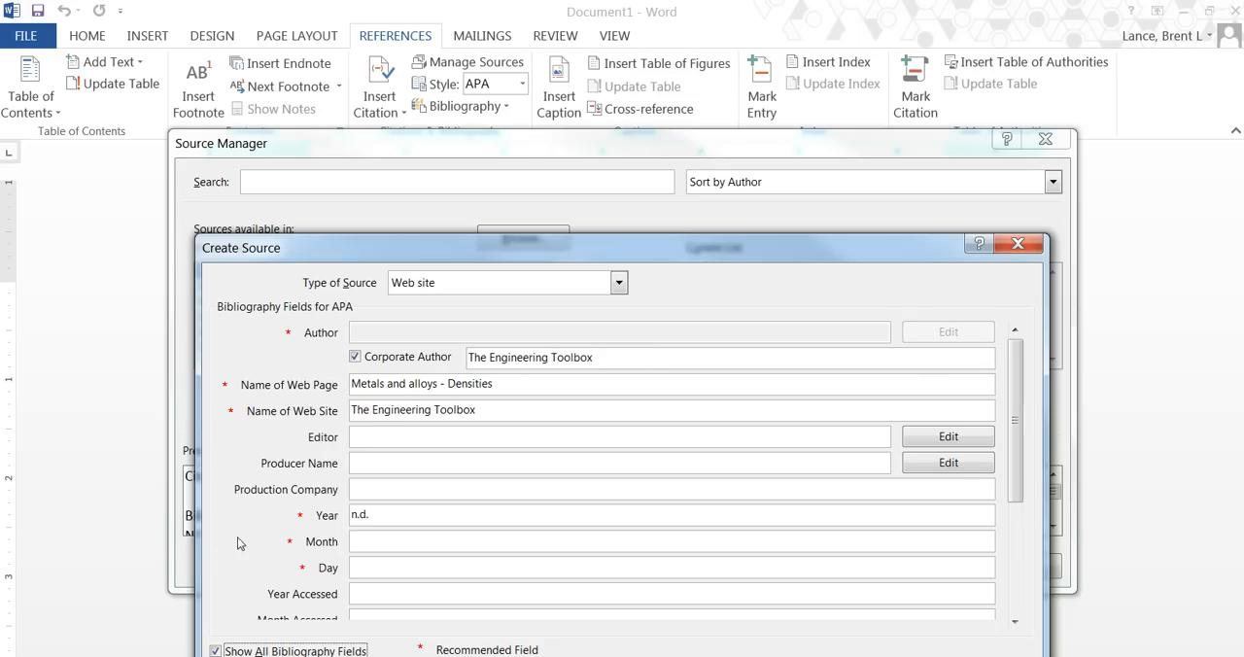
click(393, 590)
drag(1014, 429, 1014, 540)
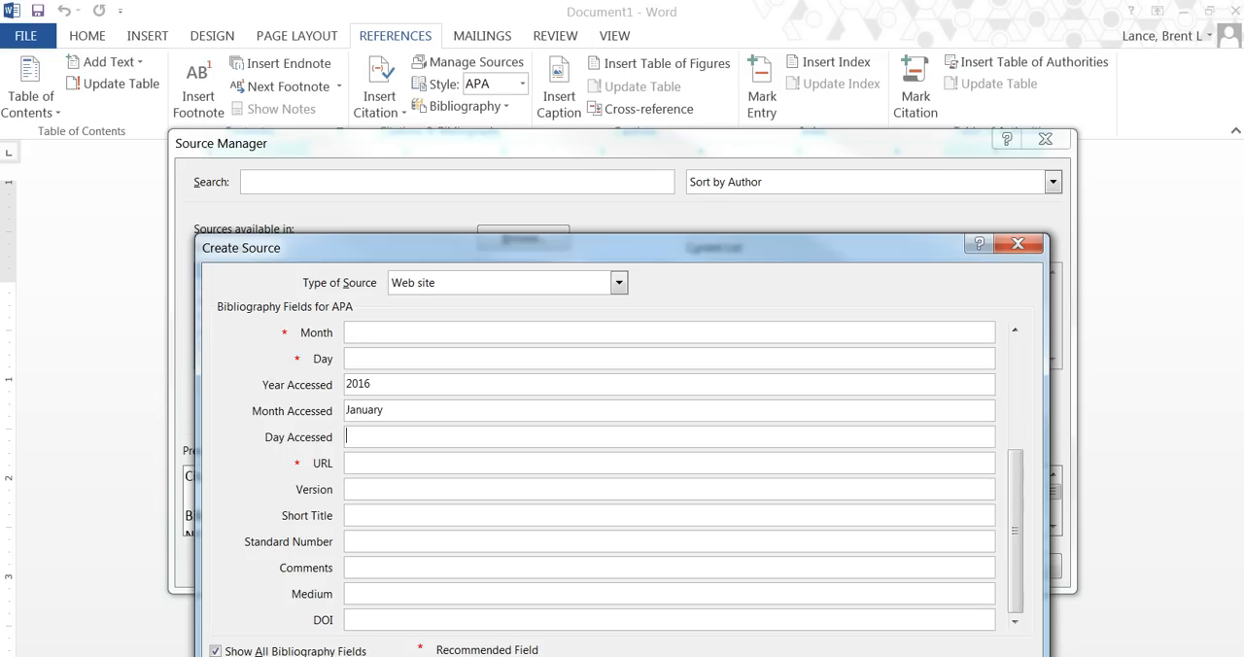
text(23)
Copy the metal densities page address from Chrome into the source's URL field in Word, save the source and close the Source Manager.
key(alt+Tab)
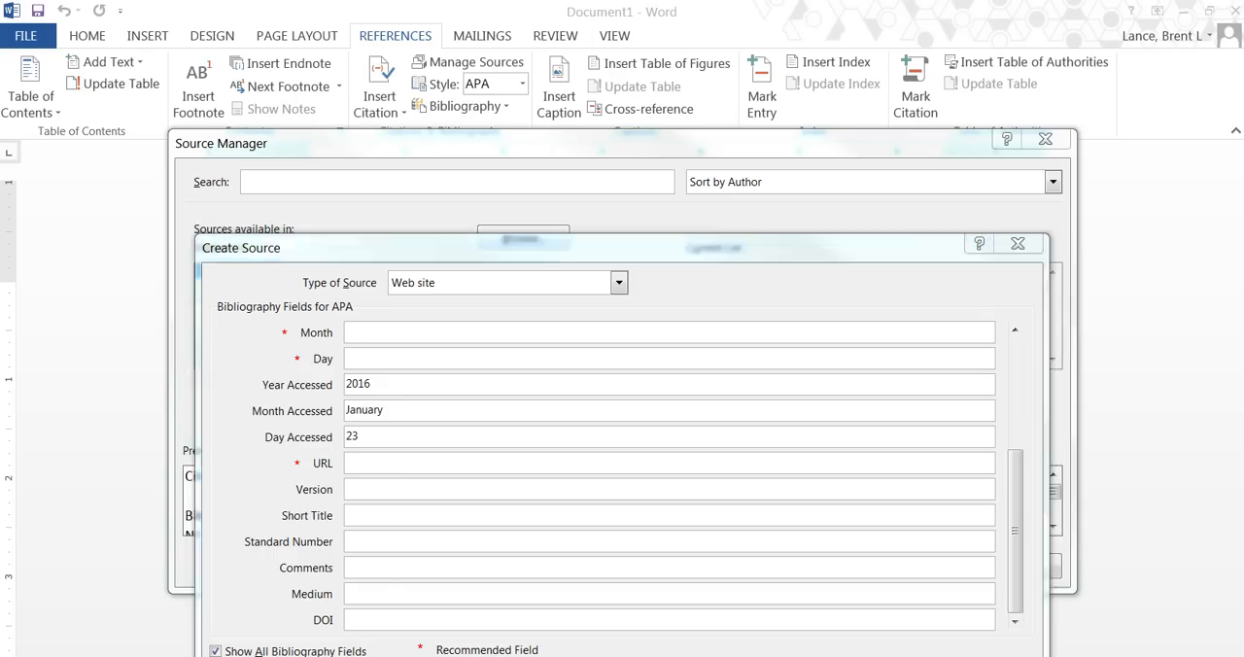
click(437, 44)
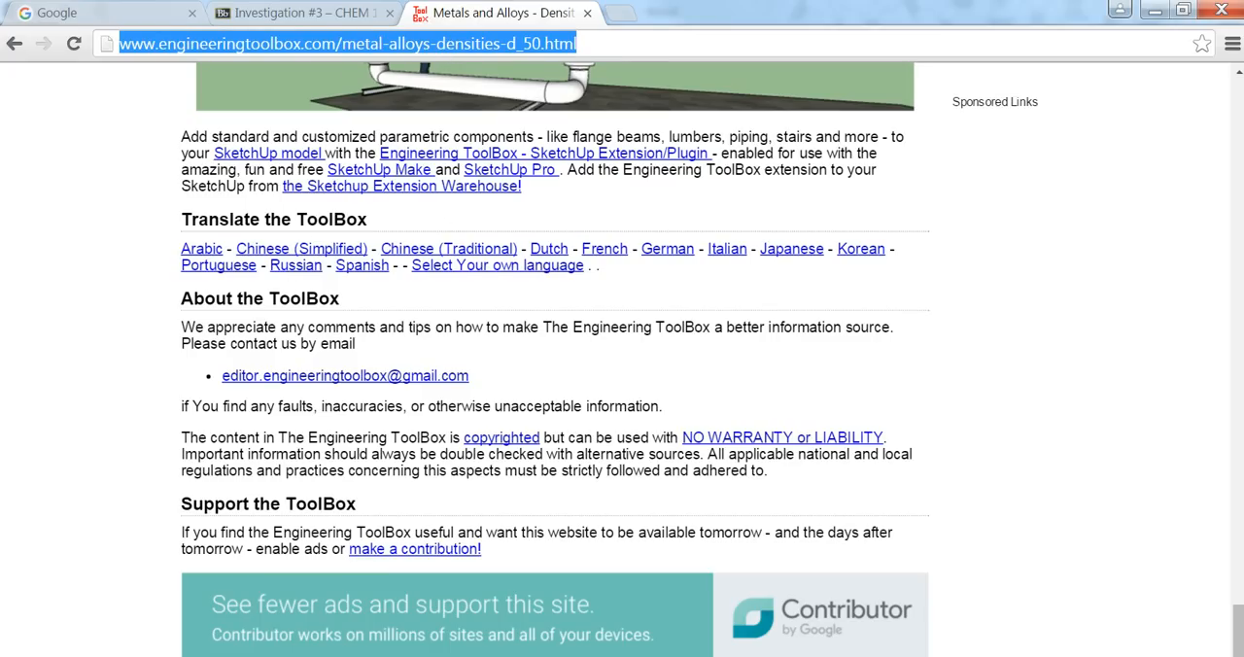
click(147, 641)
click(359, 463)
key(ctrl+v)
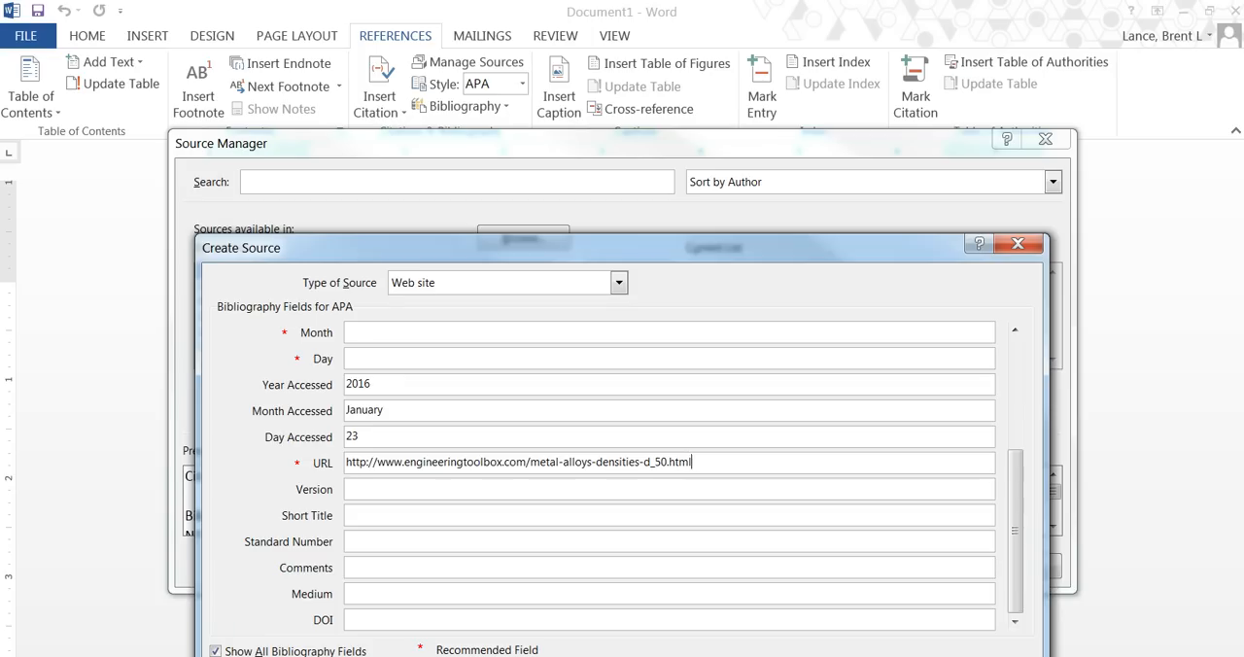
key(Return)
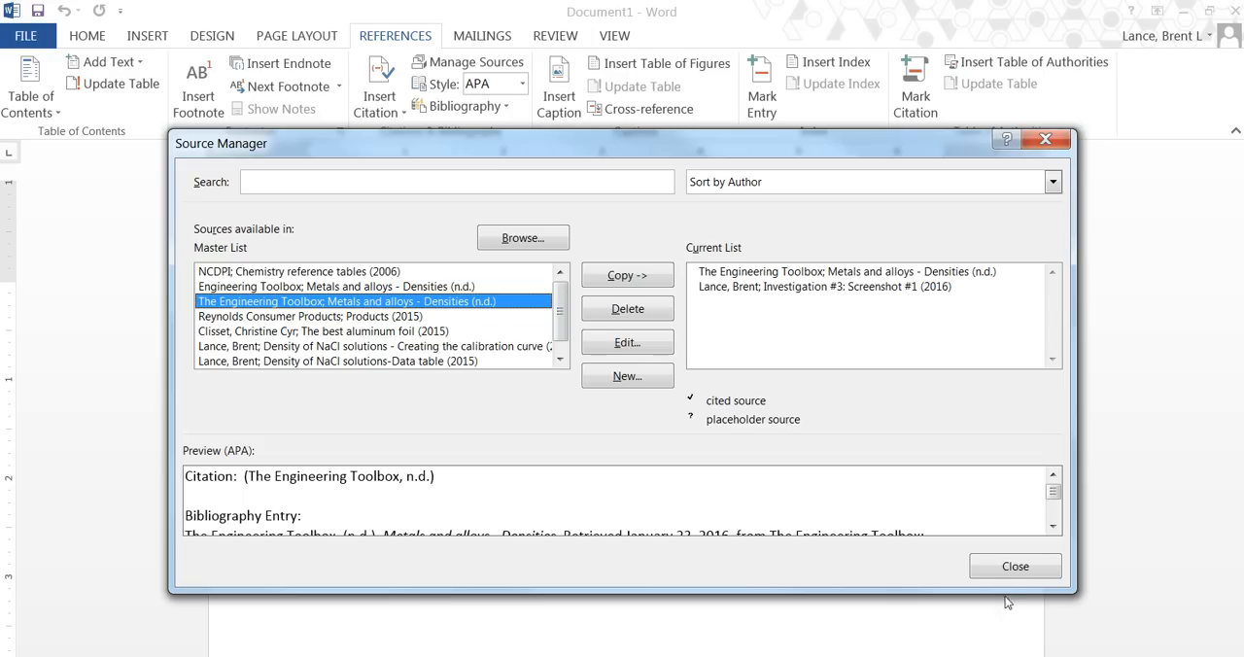
click(1003, 570)
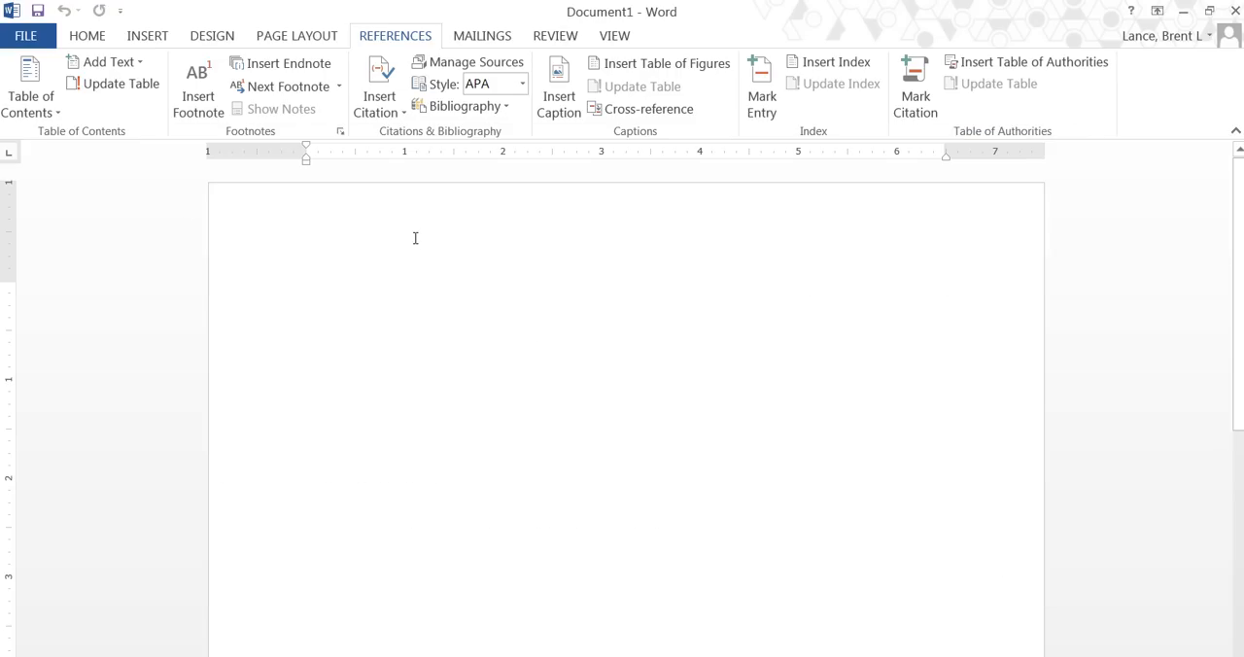
Write "The density of copper..." in the blank document.
text(The de)
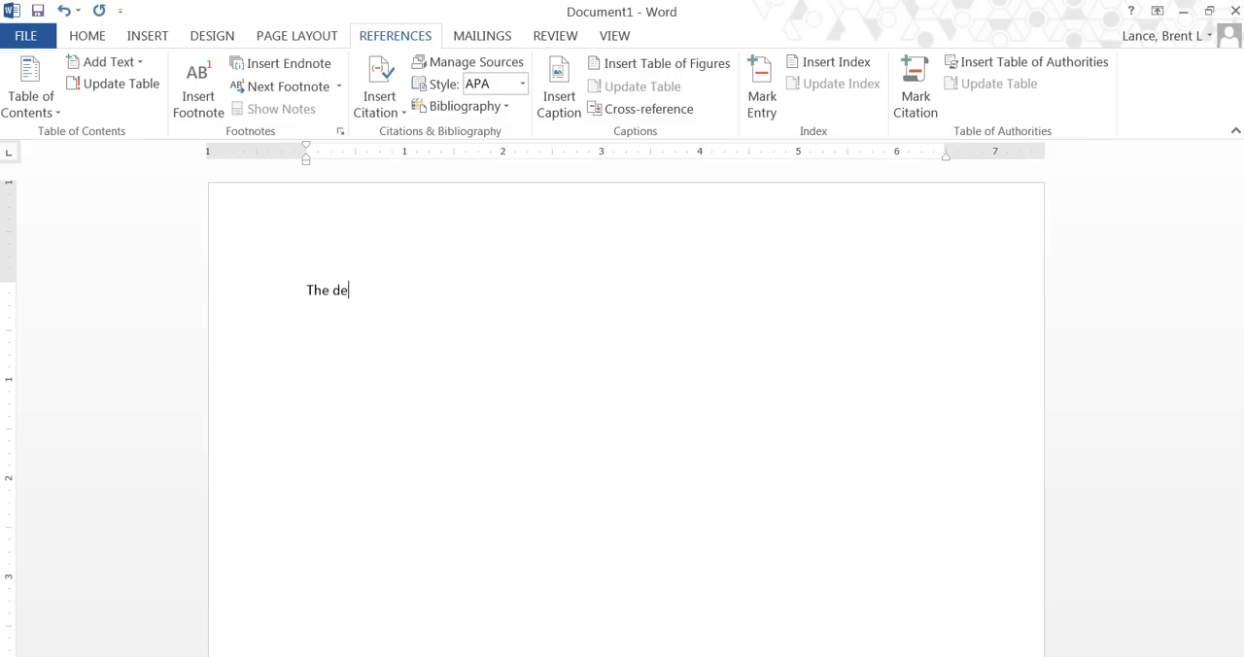
text(nsity of copper...)
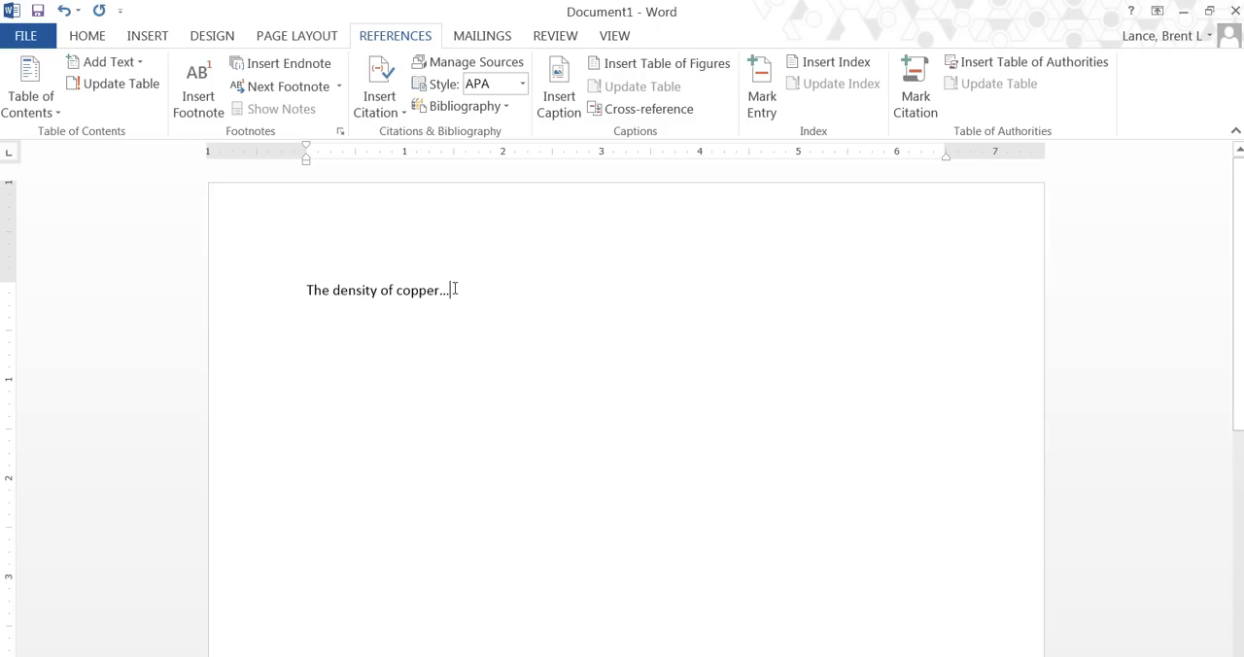
Insert a citation to the Engineering Toolbox metal densities source after the copper text and end the sentence with a period.
click(404, 114)
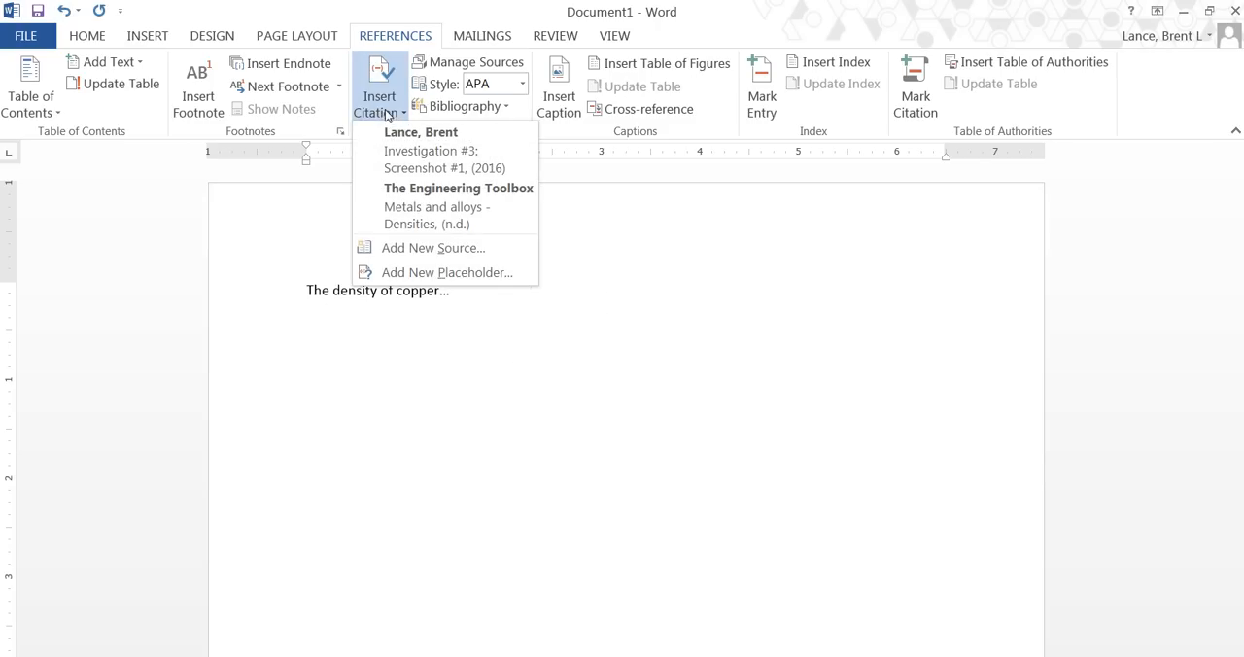
click(418, 203)
text(.d.).)
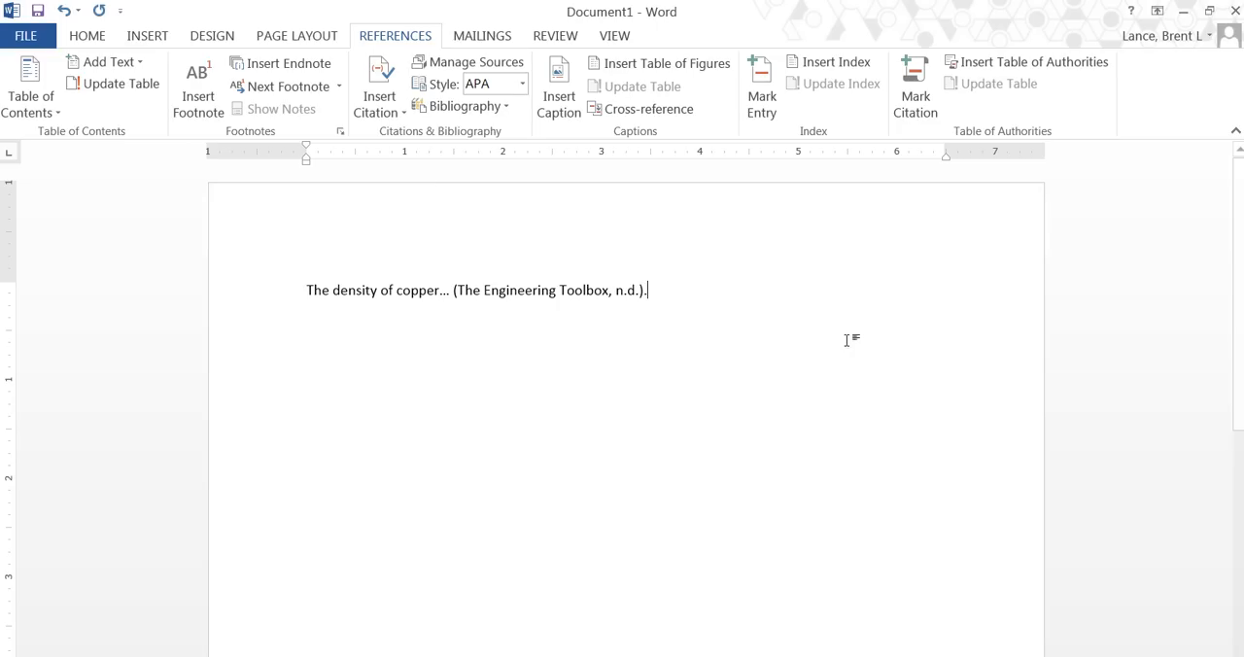
Format the copper density sentence and its citation in Times New Roman, size 12.
click(224, 300)
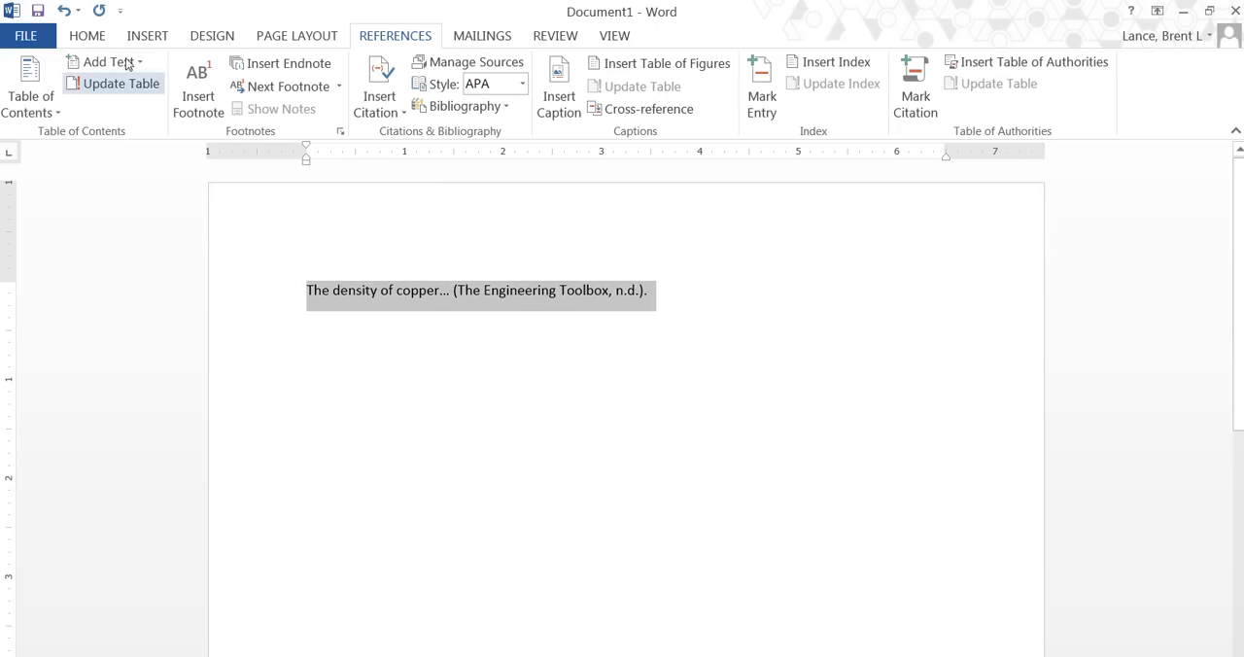
click(94, 38)
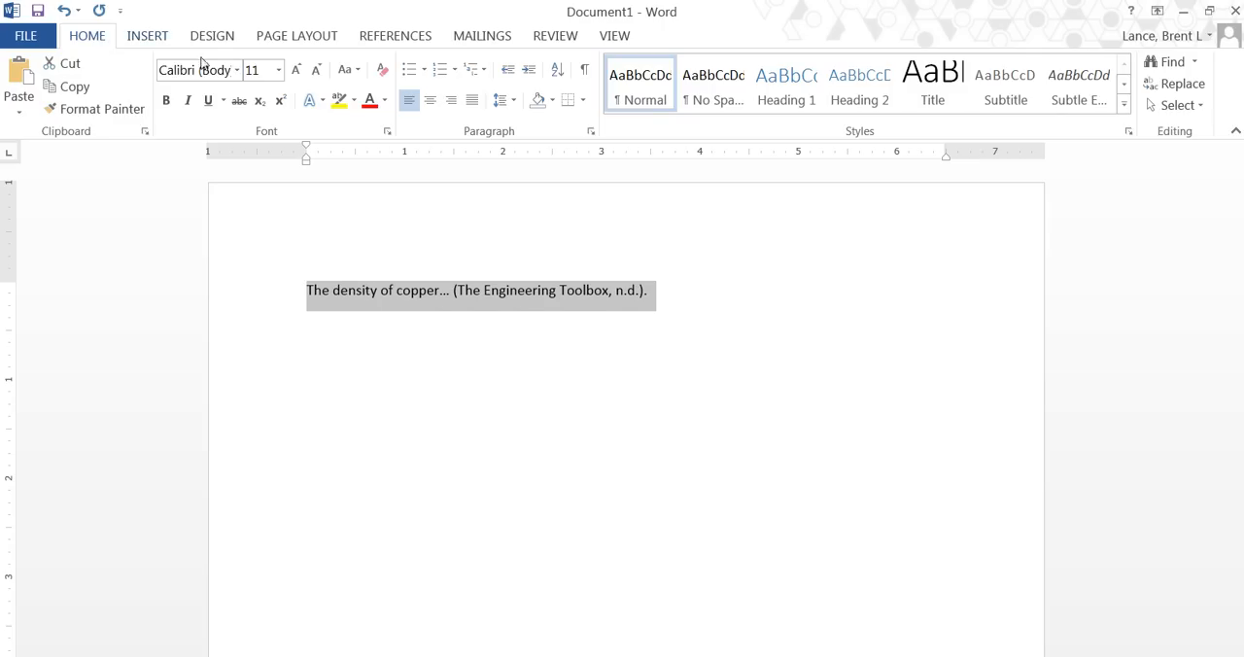
click(238, 70)
click(238, 189)
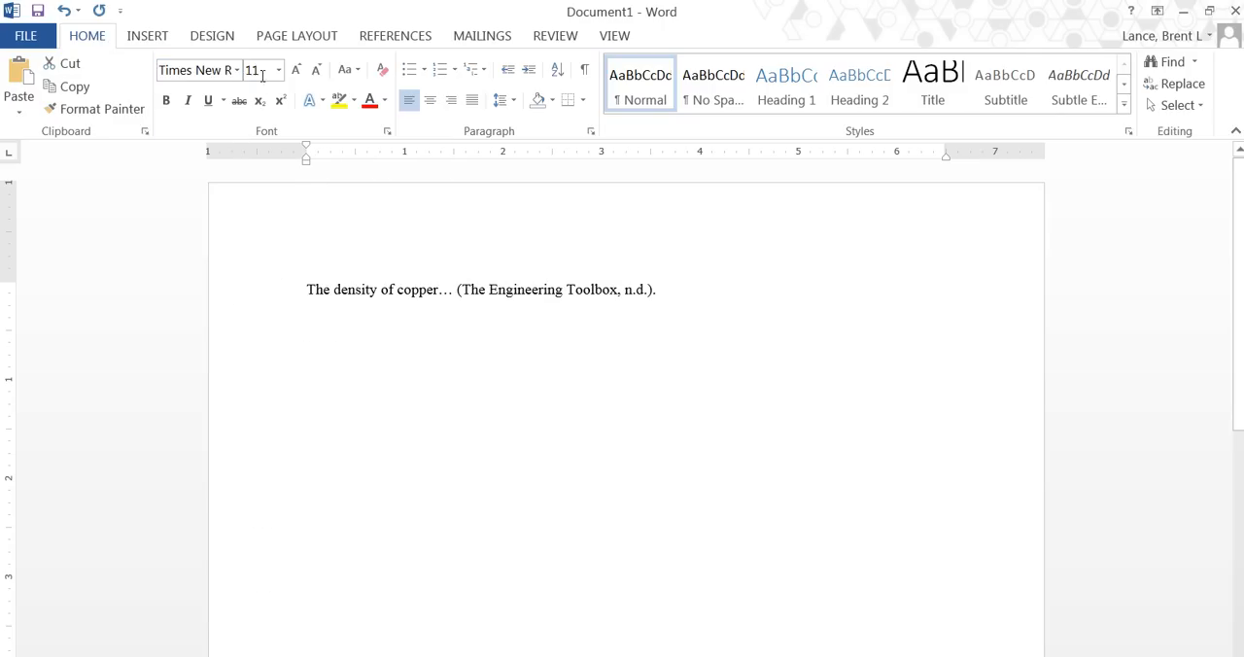
click(279, 70)
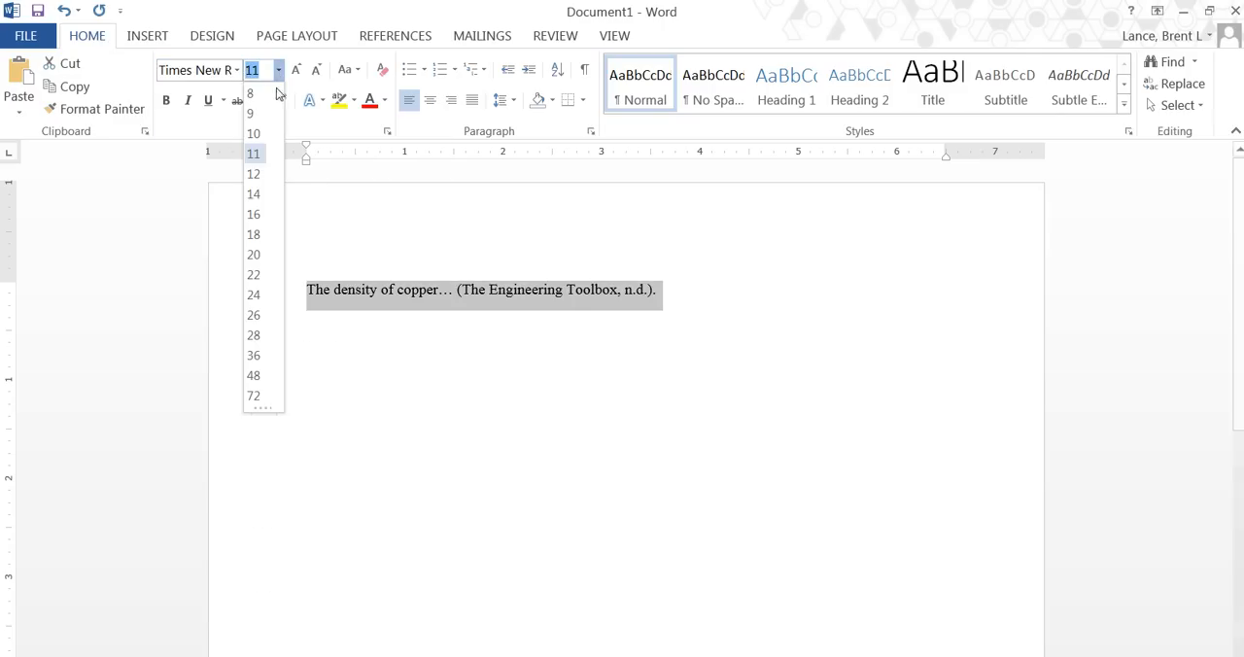
click(253, 174)
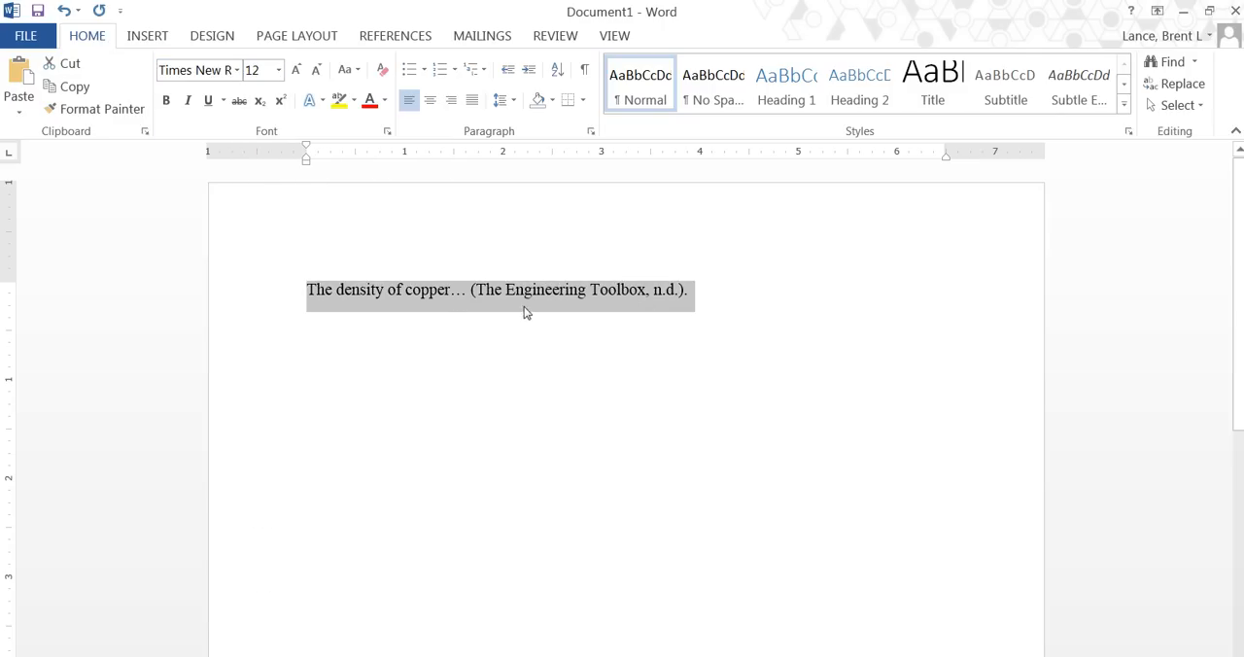
click(708, 296)
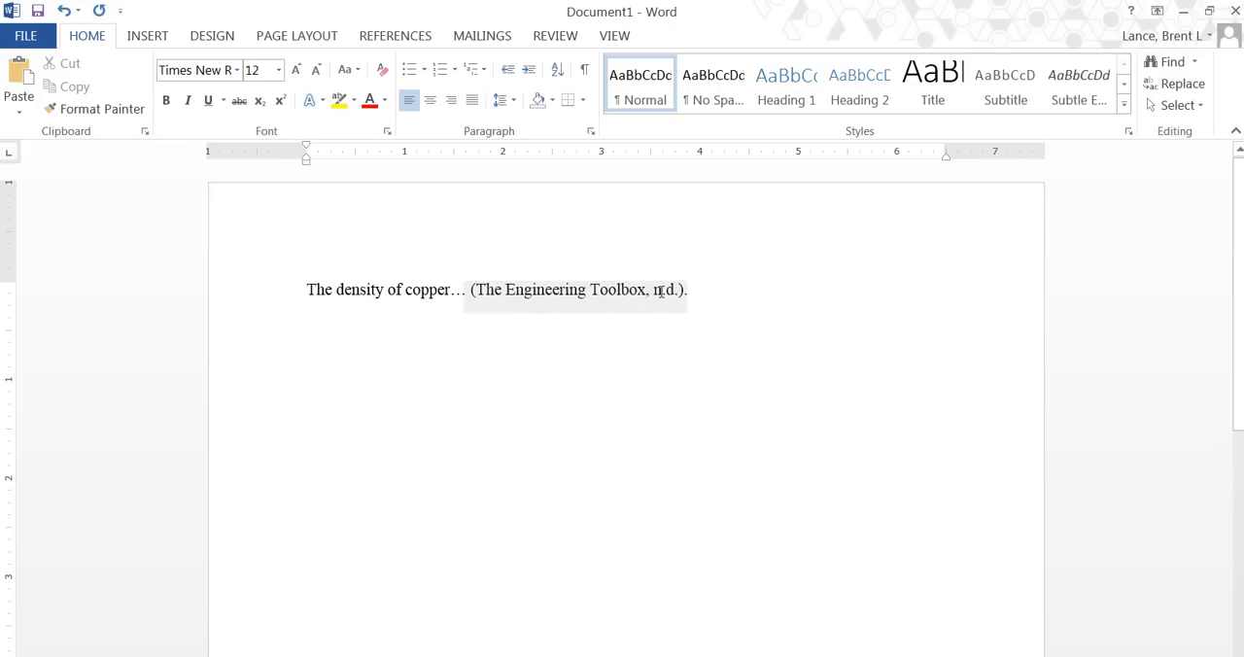
text(.)
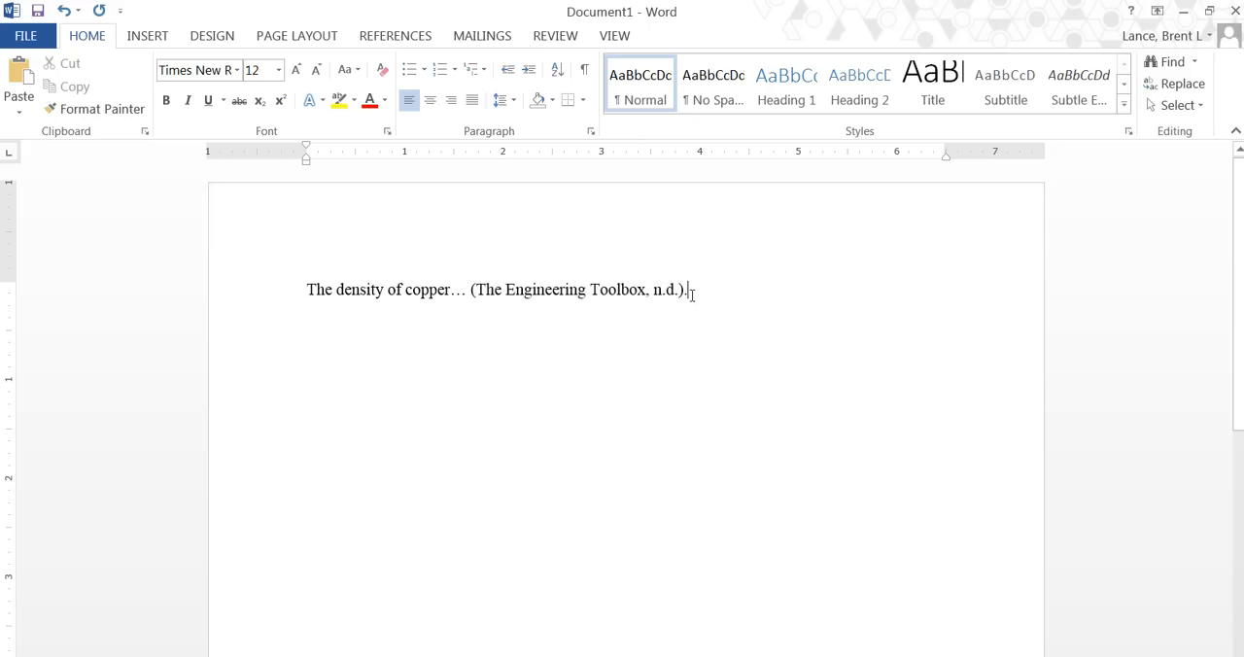
Write "Screenshot video …" on a new line below the copper sentence.
key(Return)
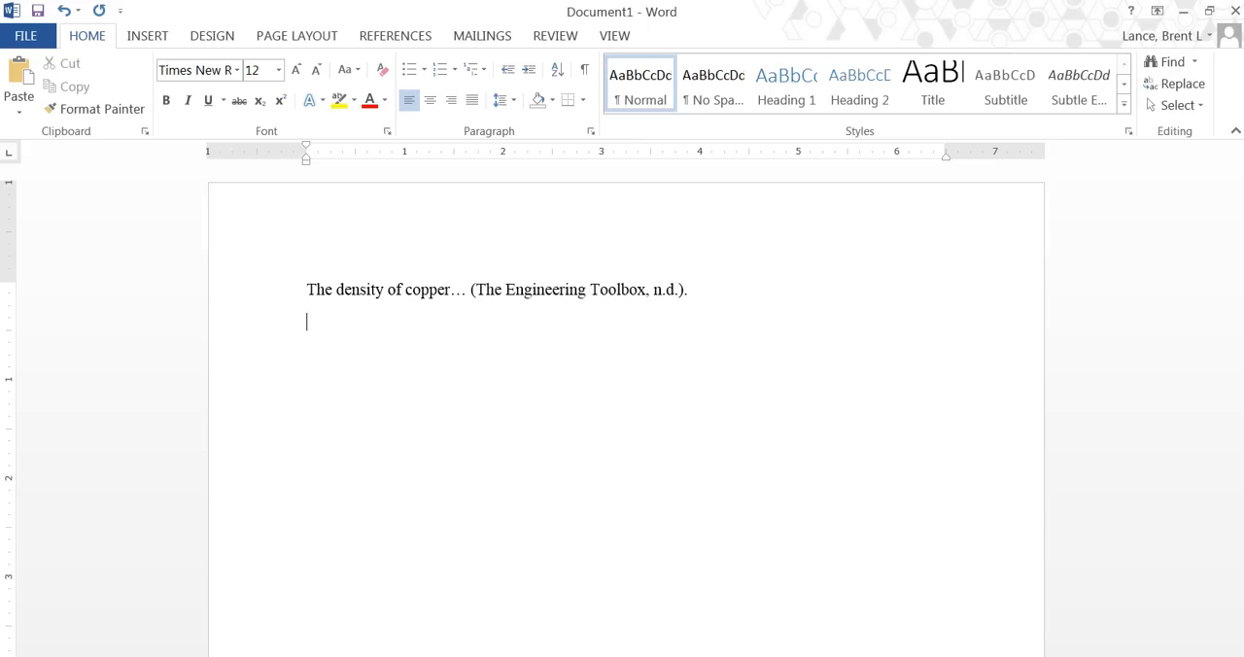
text(Screenshot video)
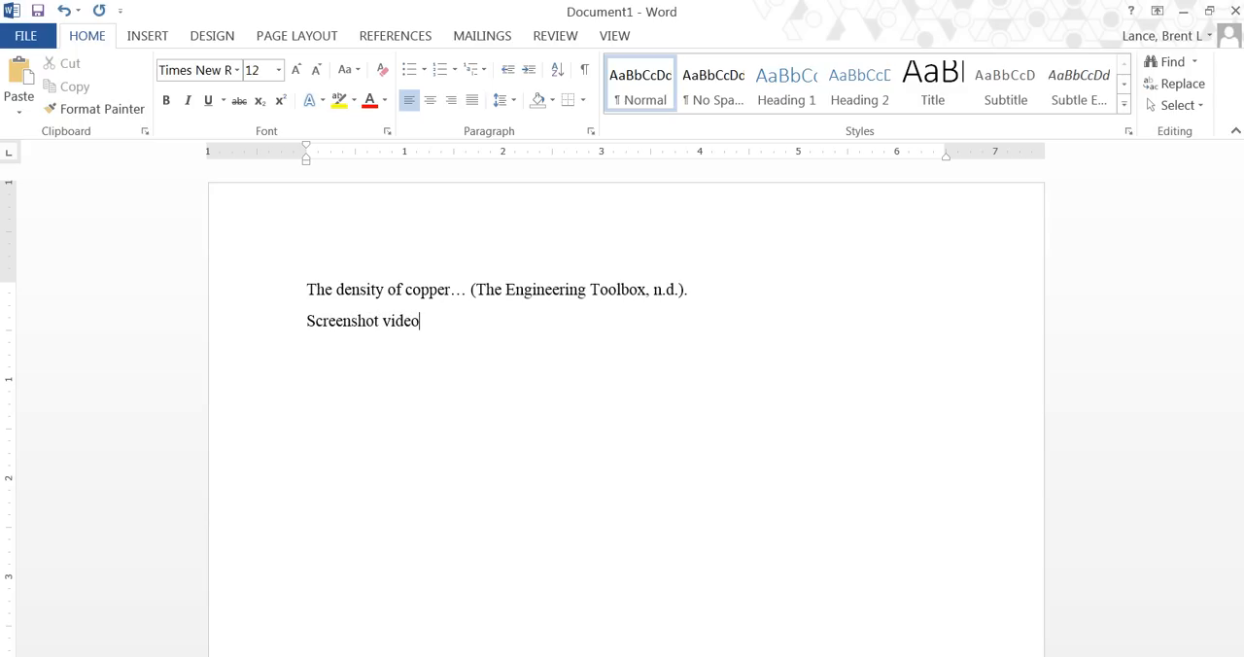
text( ...)
Insert a citation to the "Investigation #3: Screenshot #1" source after the screenshot video text and end it with a period.
click(398, 41)
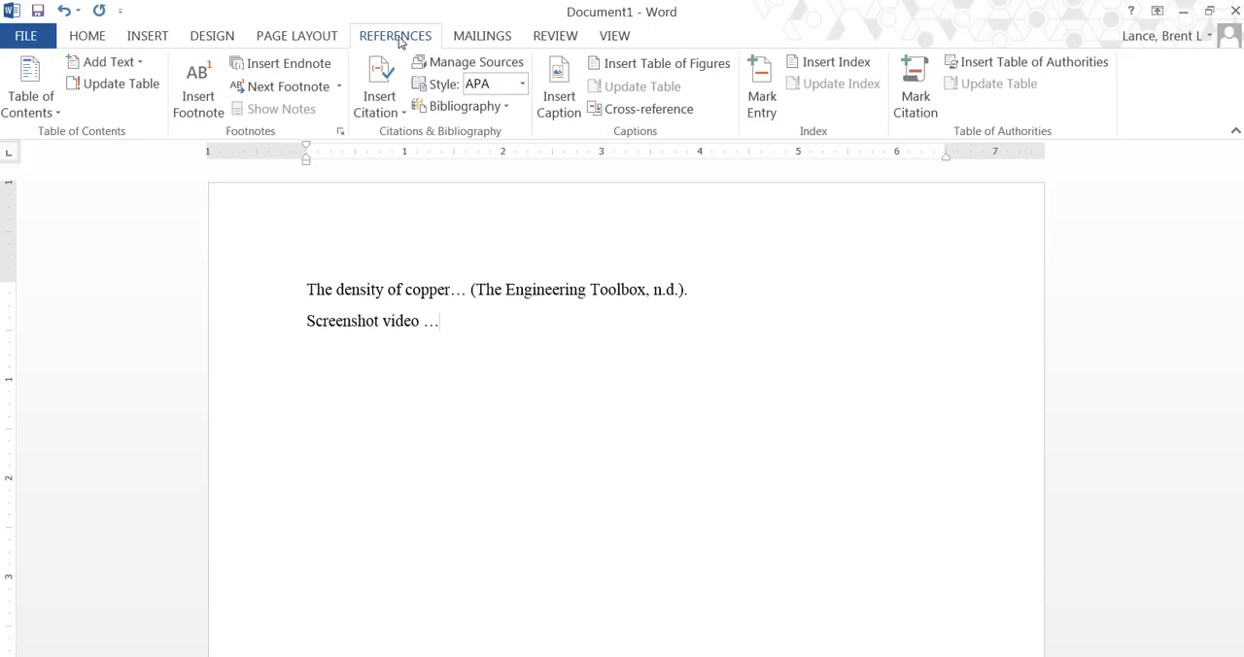
click(402, 115)
click(427, 150)
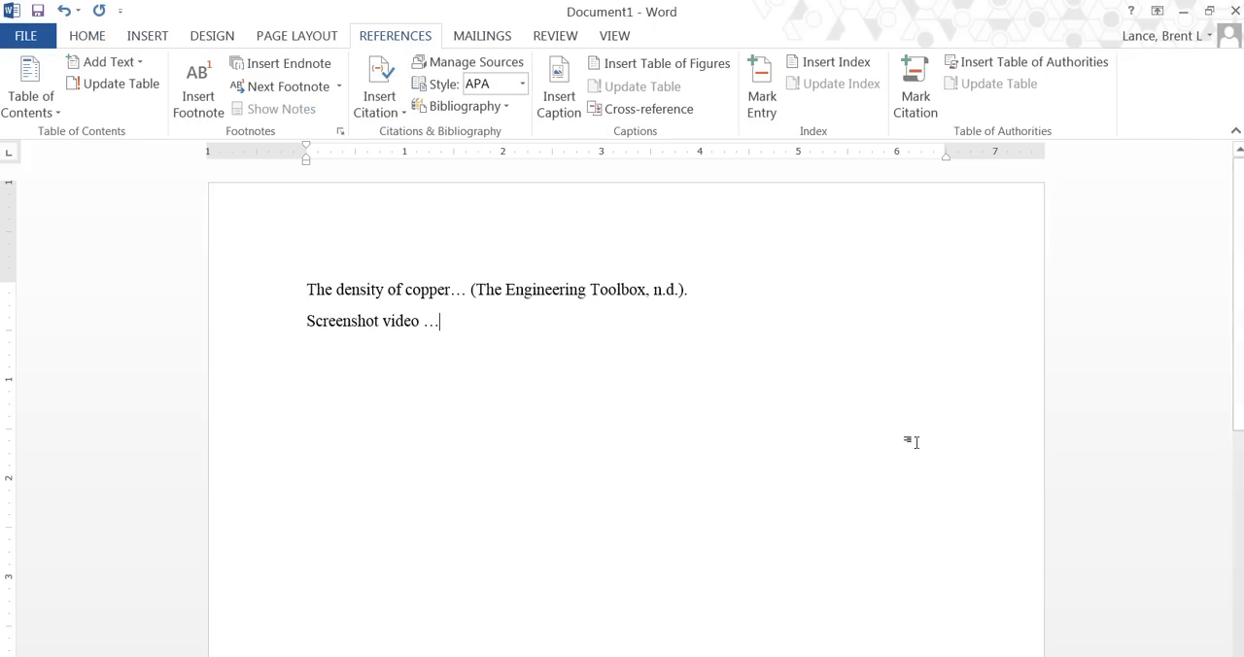
text(.)
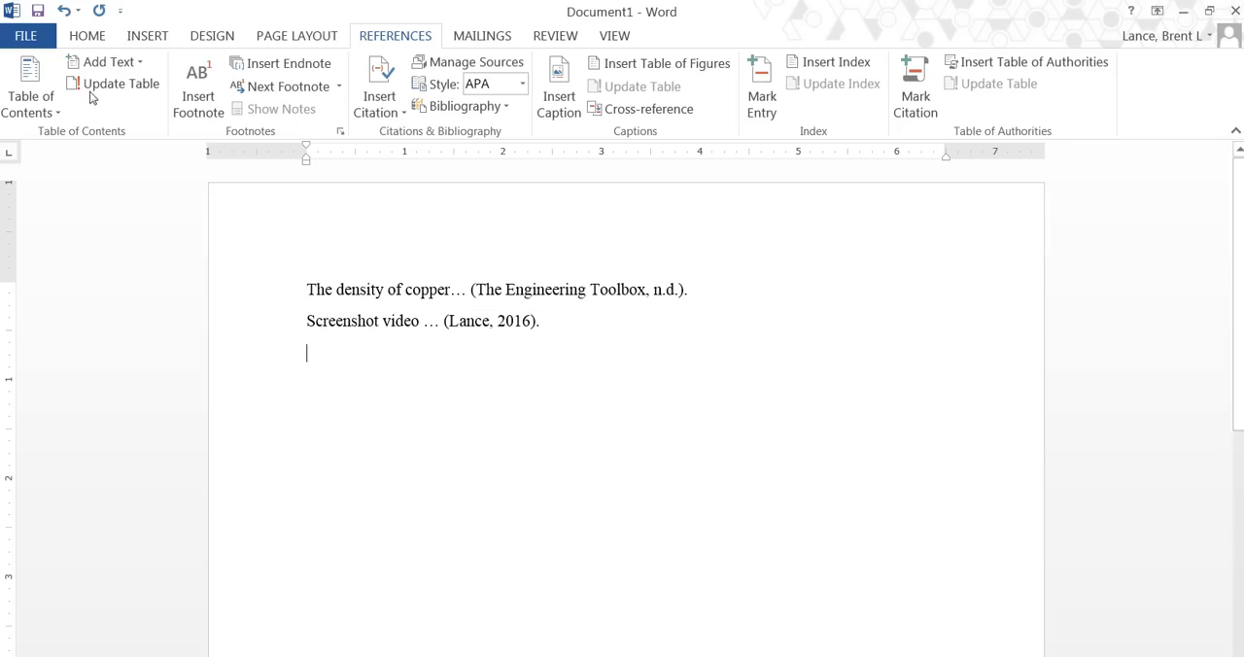
Add a centered "References" heading on a new line below the two cited sentences.
text(References)
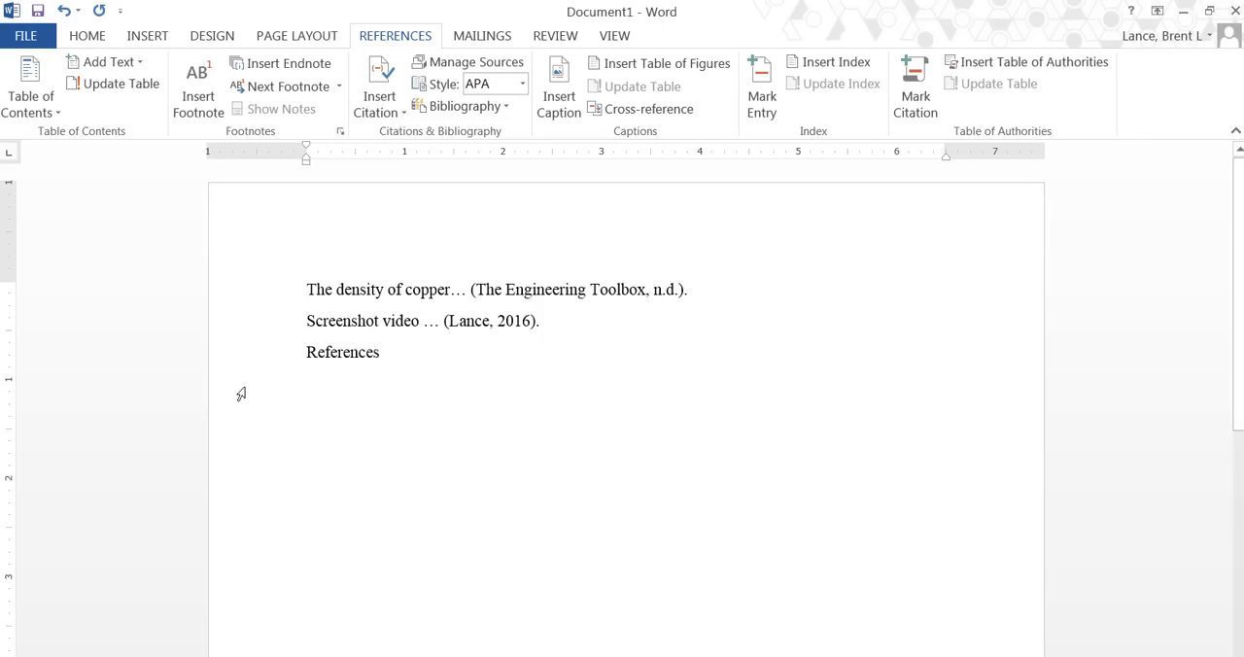
click(253, 361)
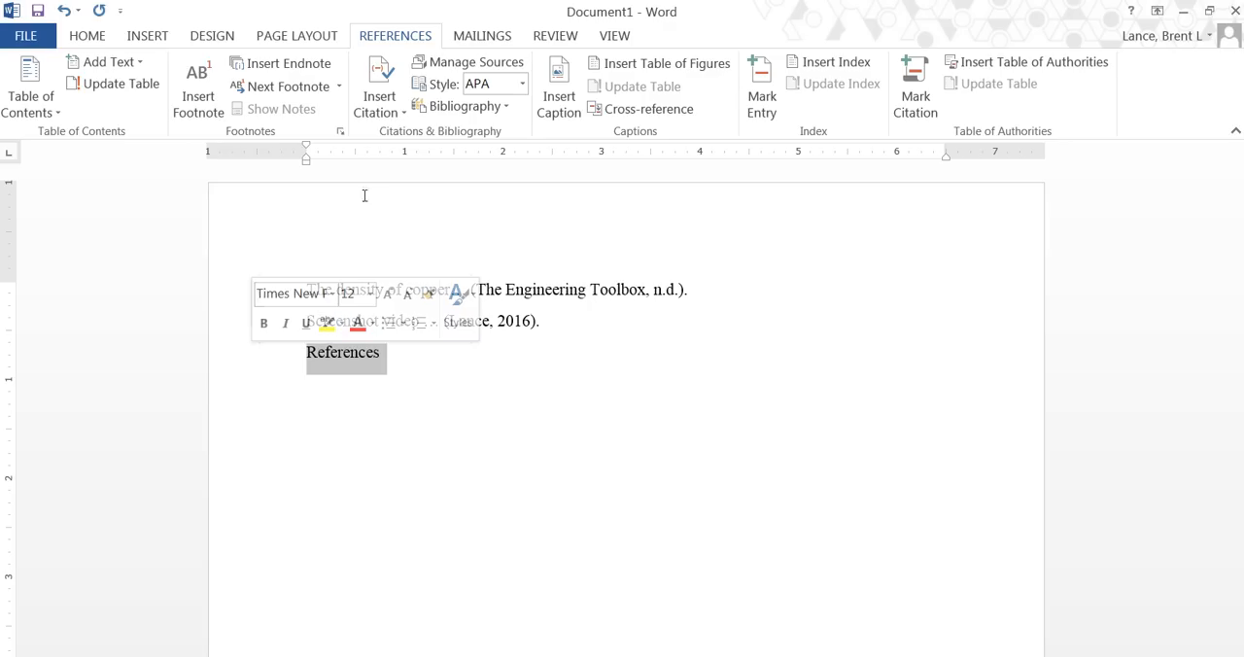
click(87, 36)
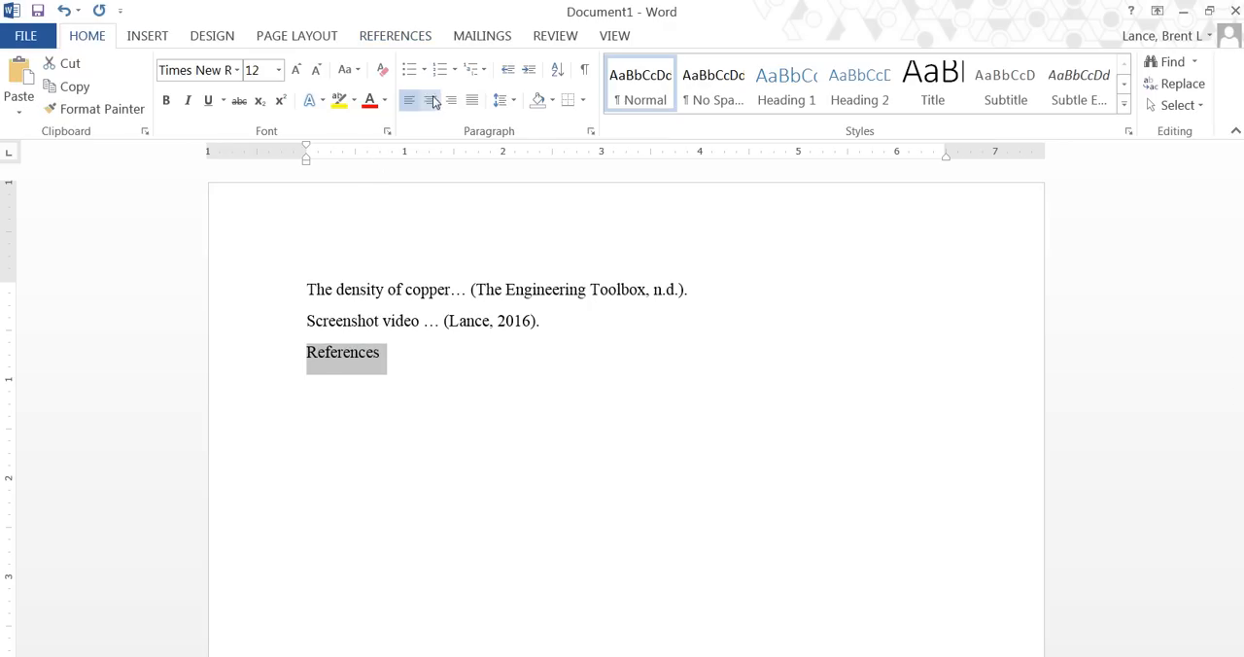
click(430, 101)
click(685, 358)
Insert a bibliography without a built-in heading on a left-aligned line below the References heading.
key(Return)
click(409, 100)
click(382, 36)
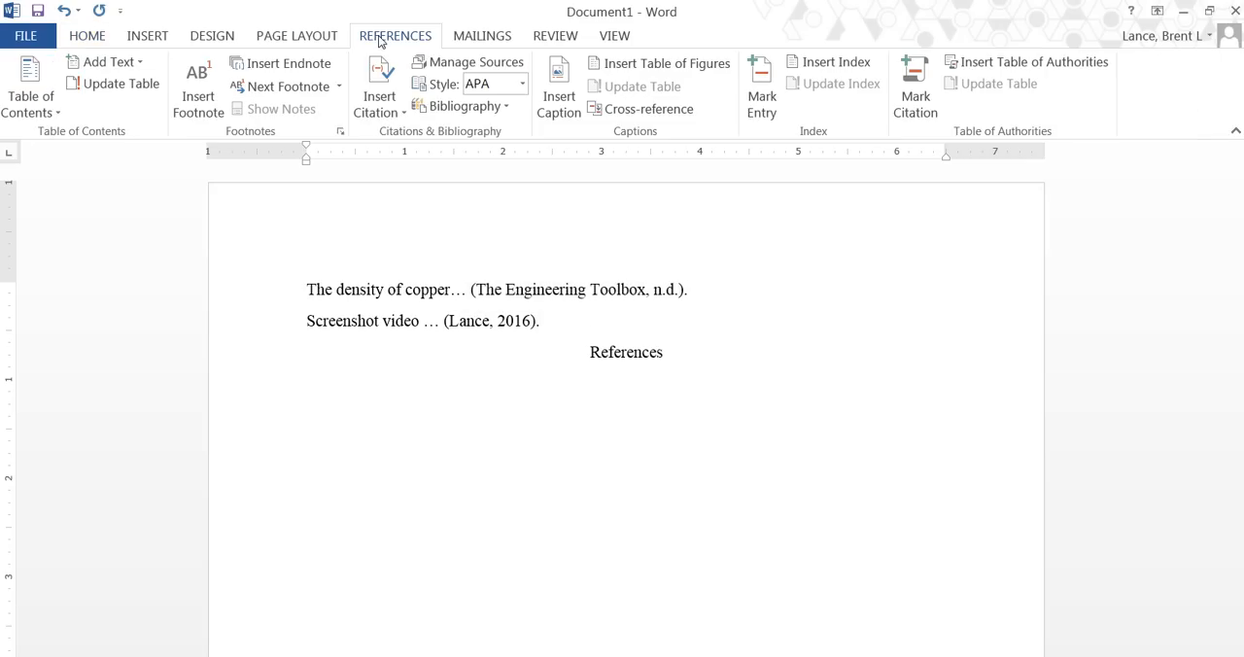
click(507, 109)
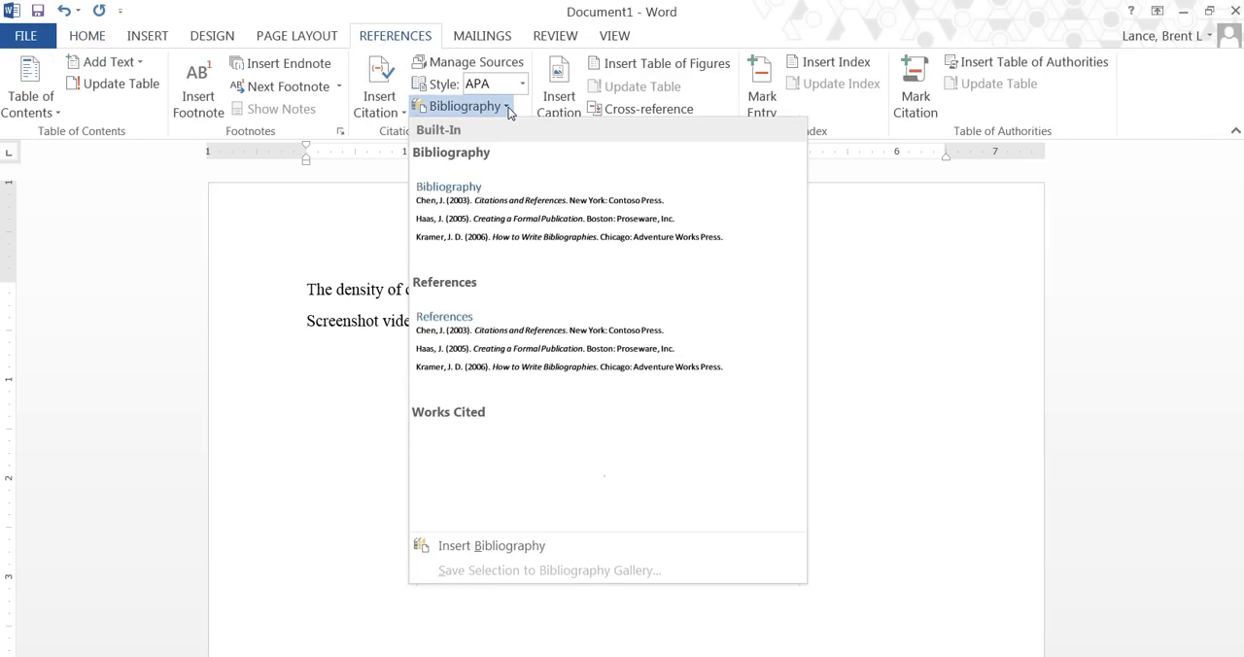
click(483, 546)
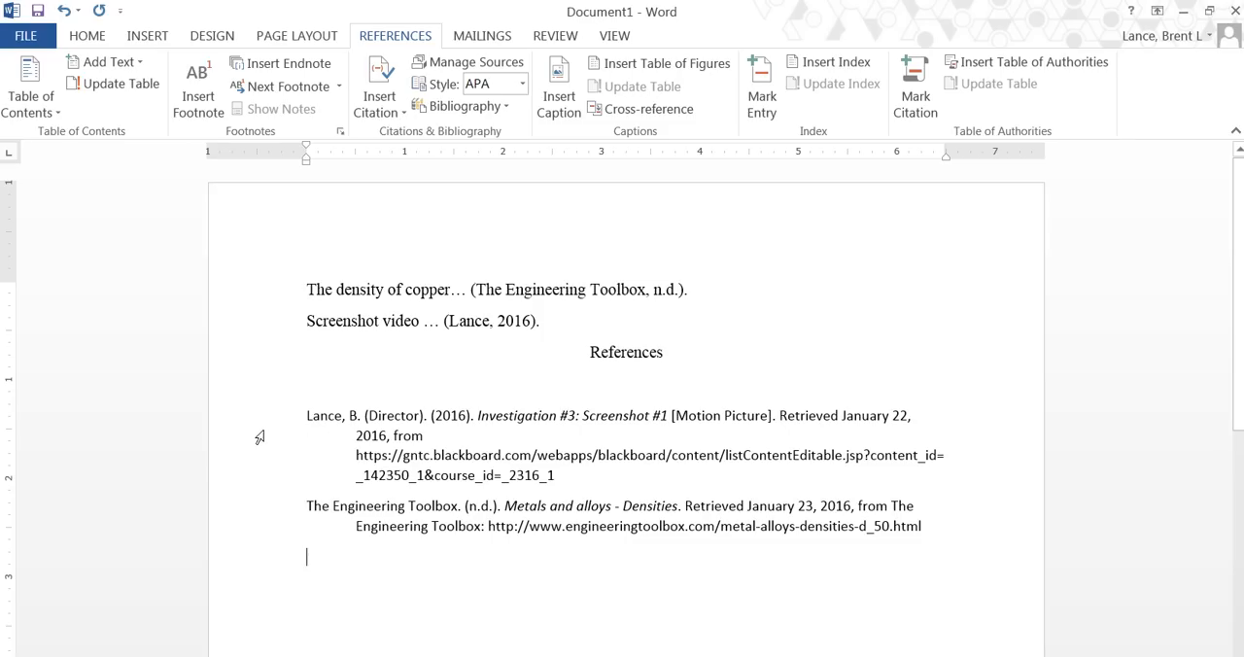
Set the bibliography entries to Times New Roman, size 12, and remove the blank line below the References heading.
drag(264, 427, 925, 537)
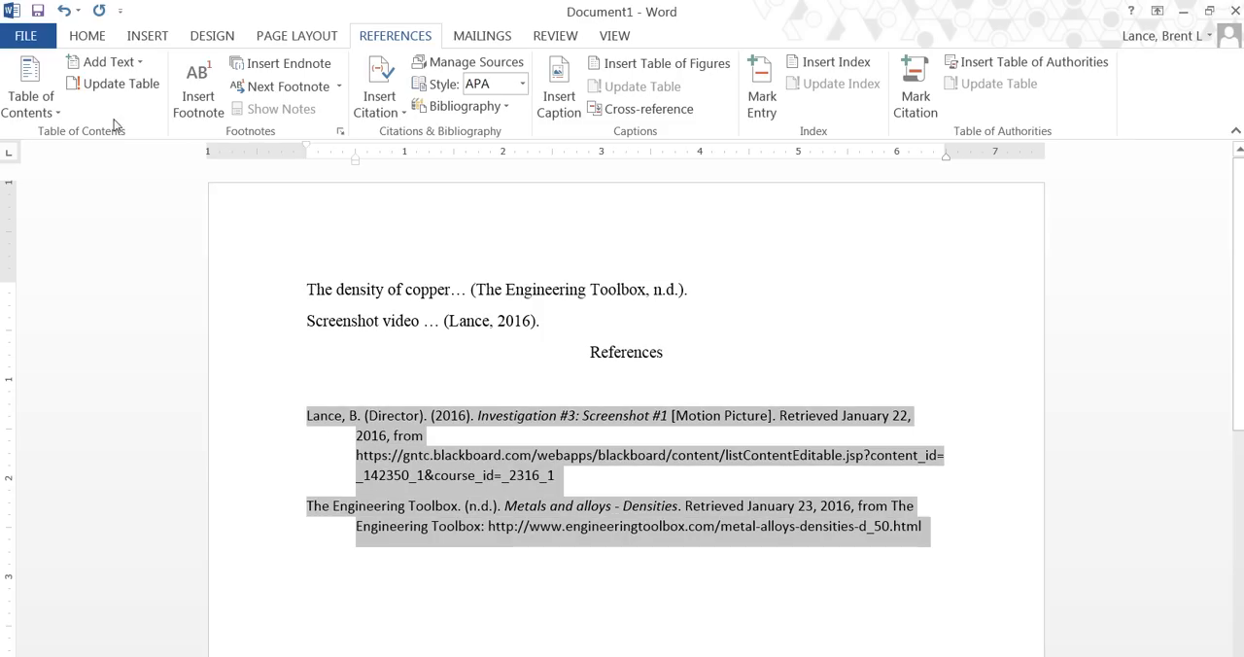
click(88, 36)
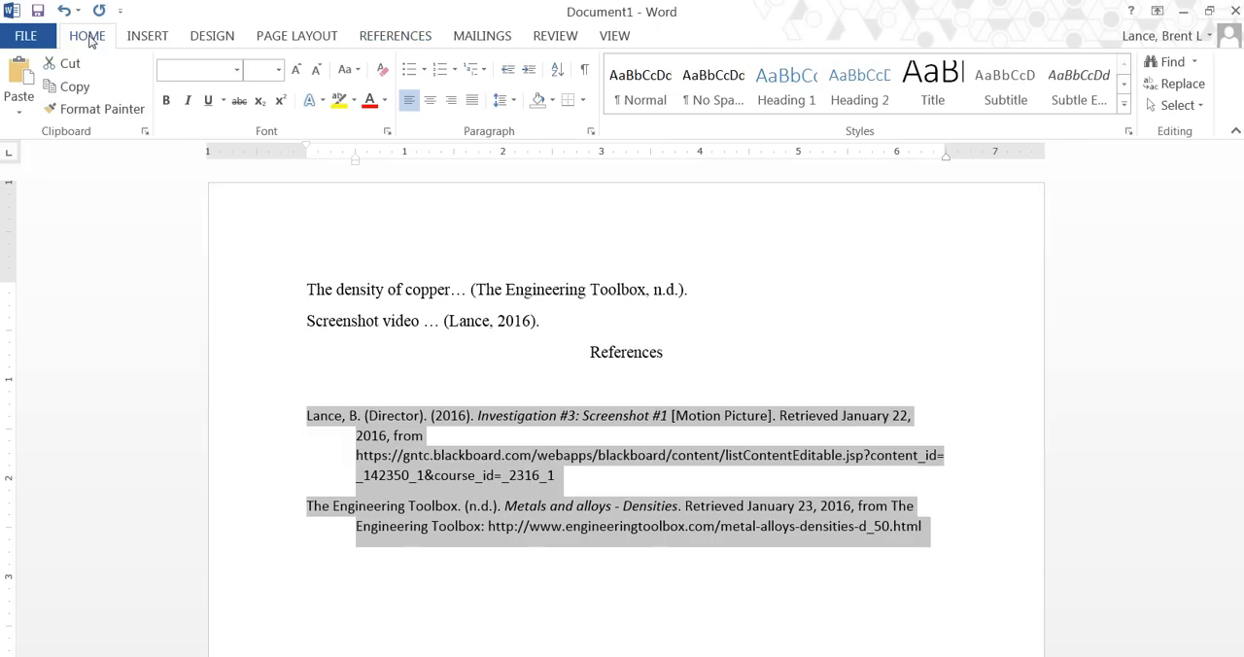
click(237, 70)
click(237, 189)
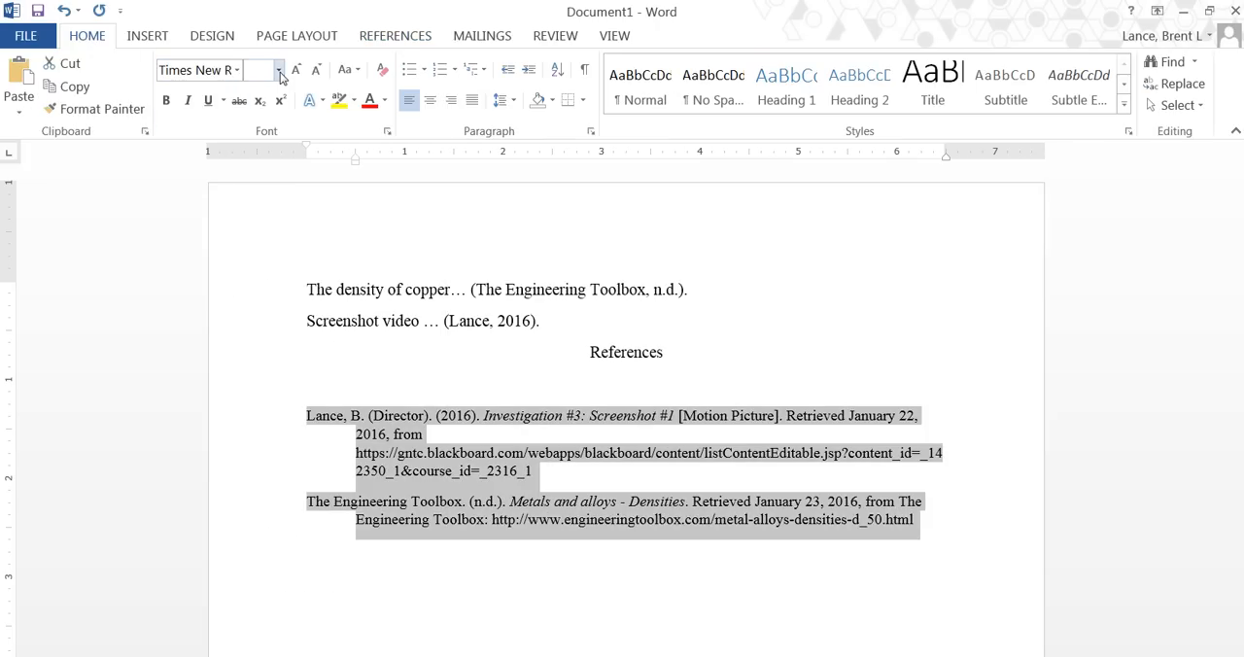
click(279, 70)
click(255, 177)
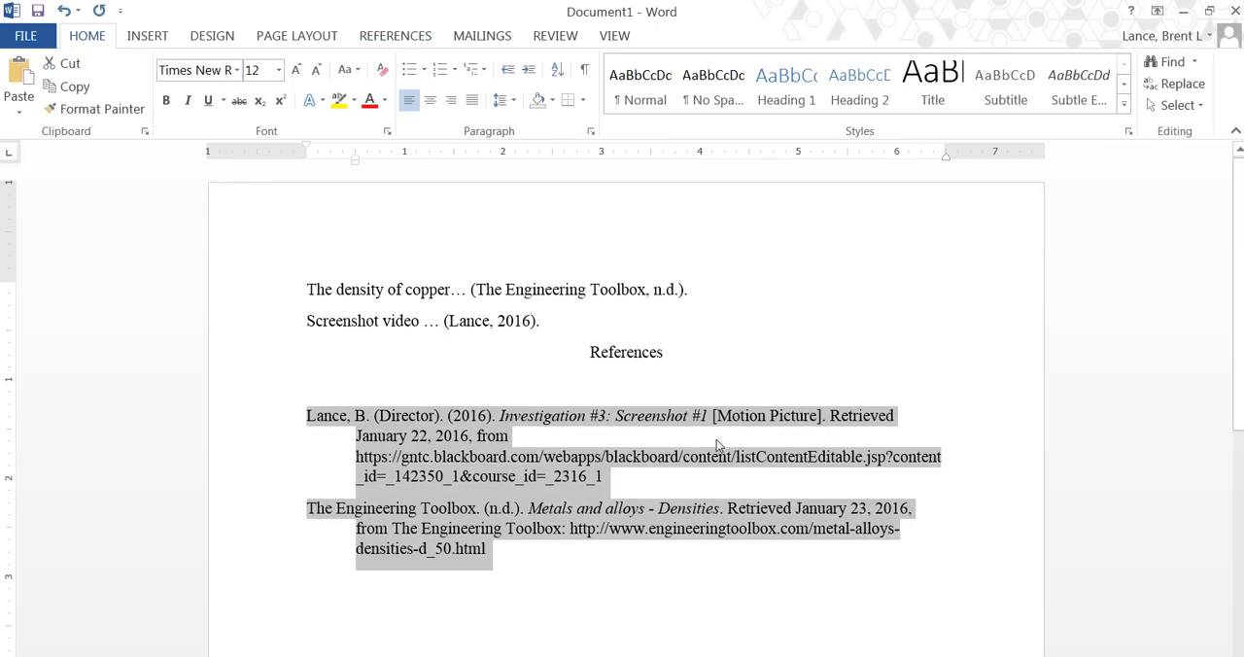
click(625, 386)
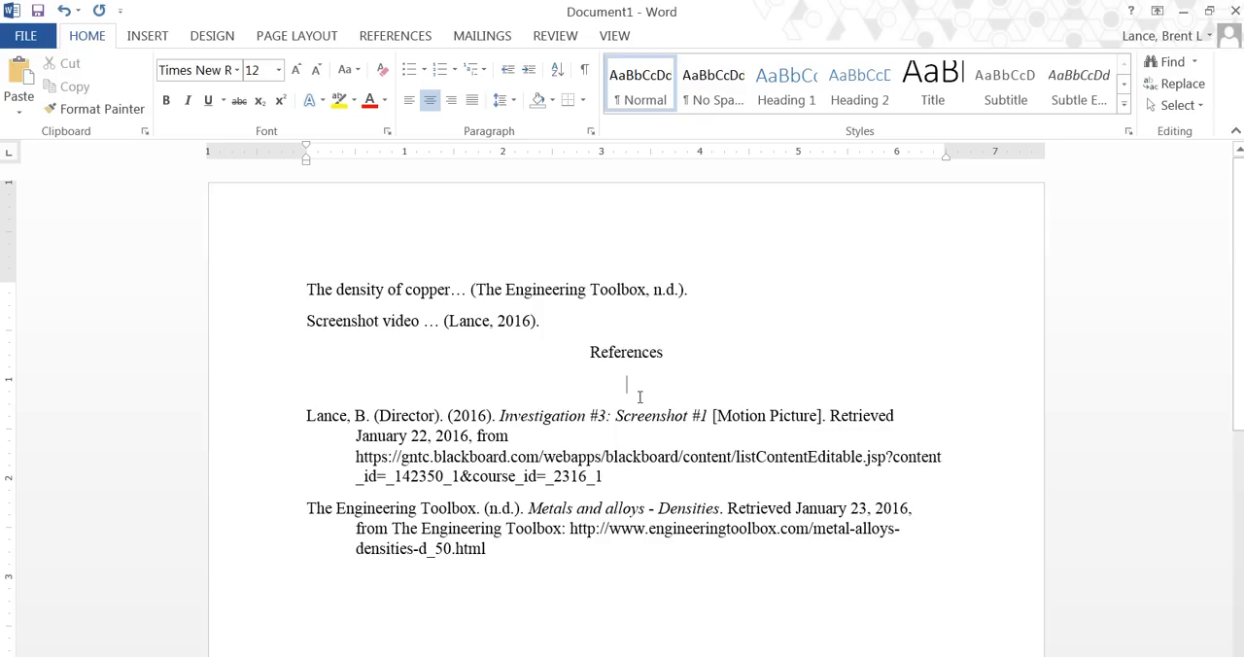
key(Delete)
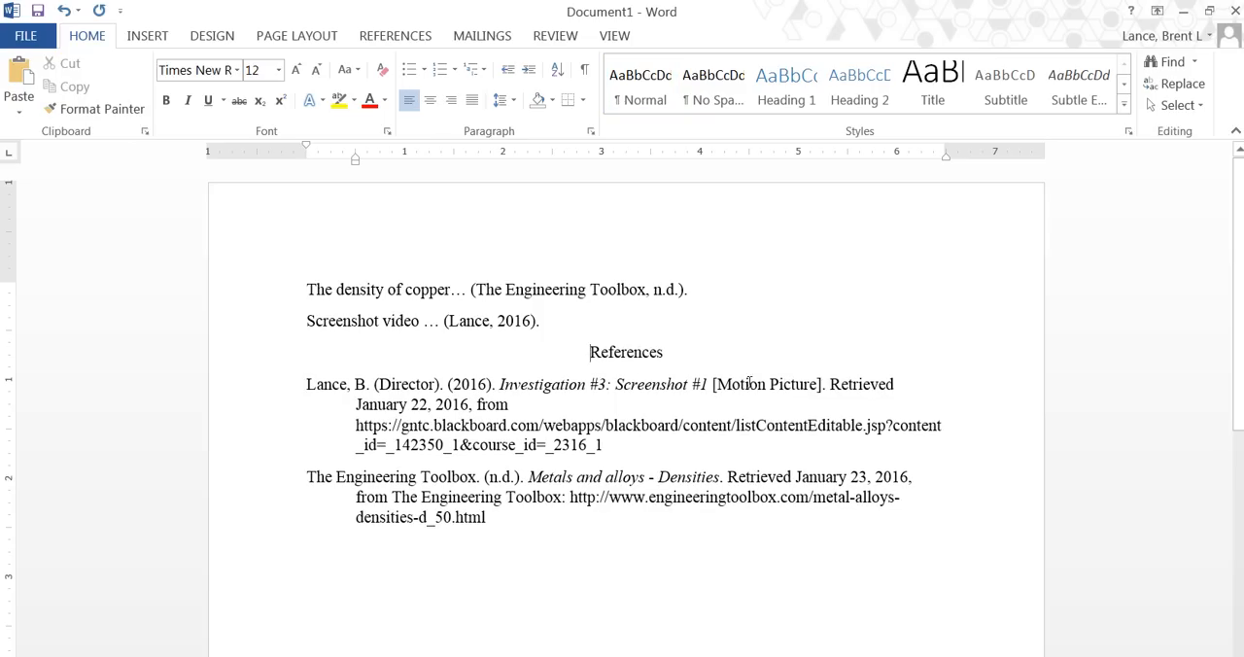
Apply a 0.5" hanging indent and double line spacing to the References heading and the bibliography entries.
drag(589, 352, 796, 517)
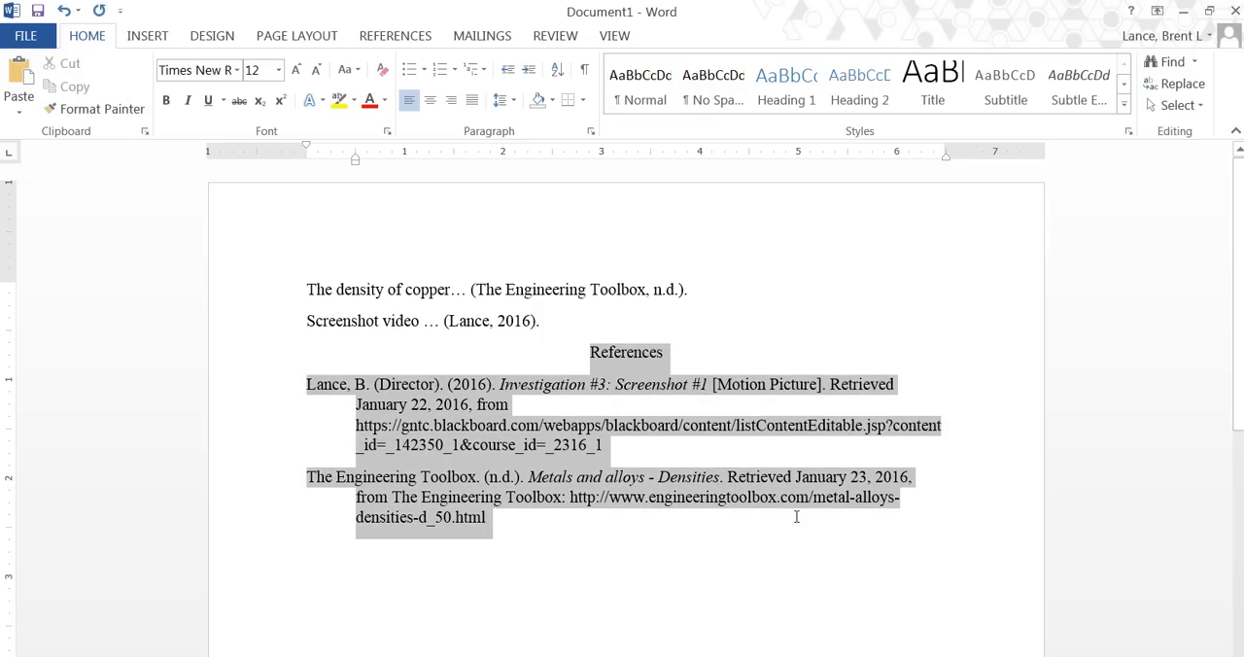
right_click(442, 445)
click(467, 651)
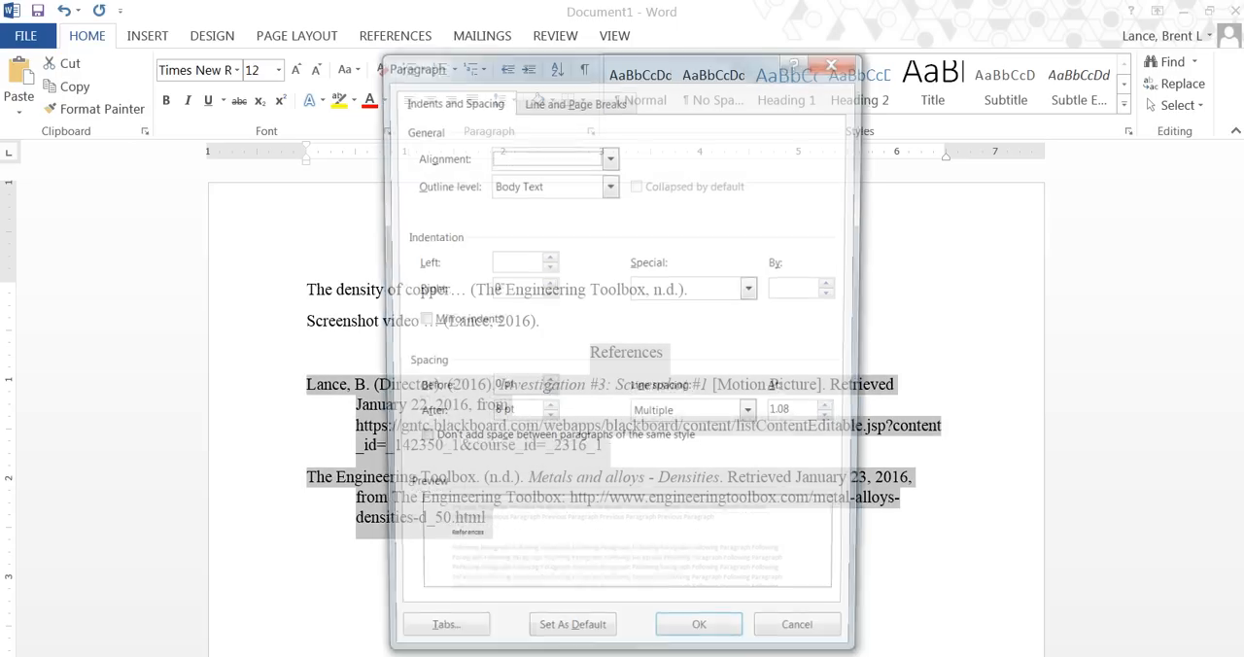
click(753, 290)
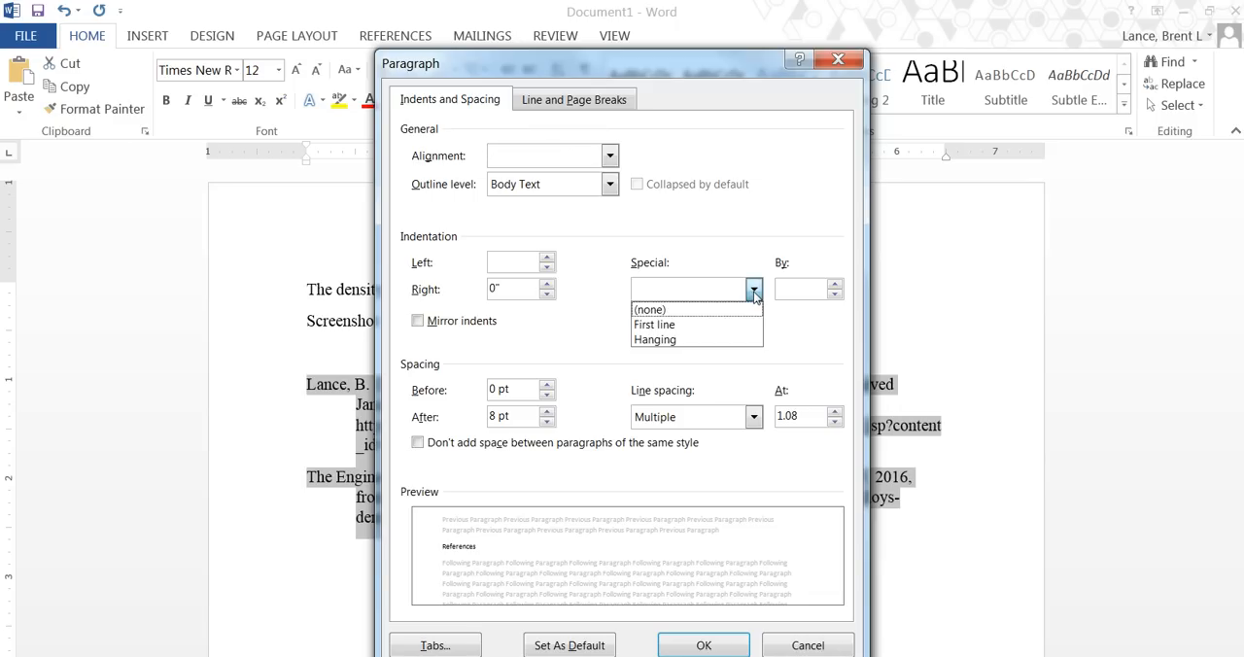
click(717, 338)
click(754, 417)
click(693, 467)
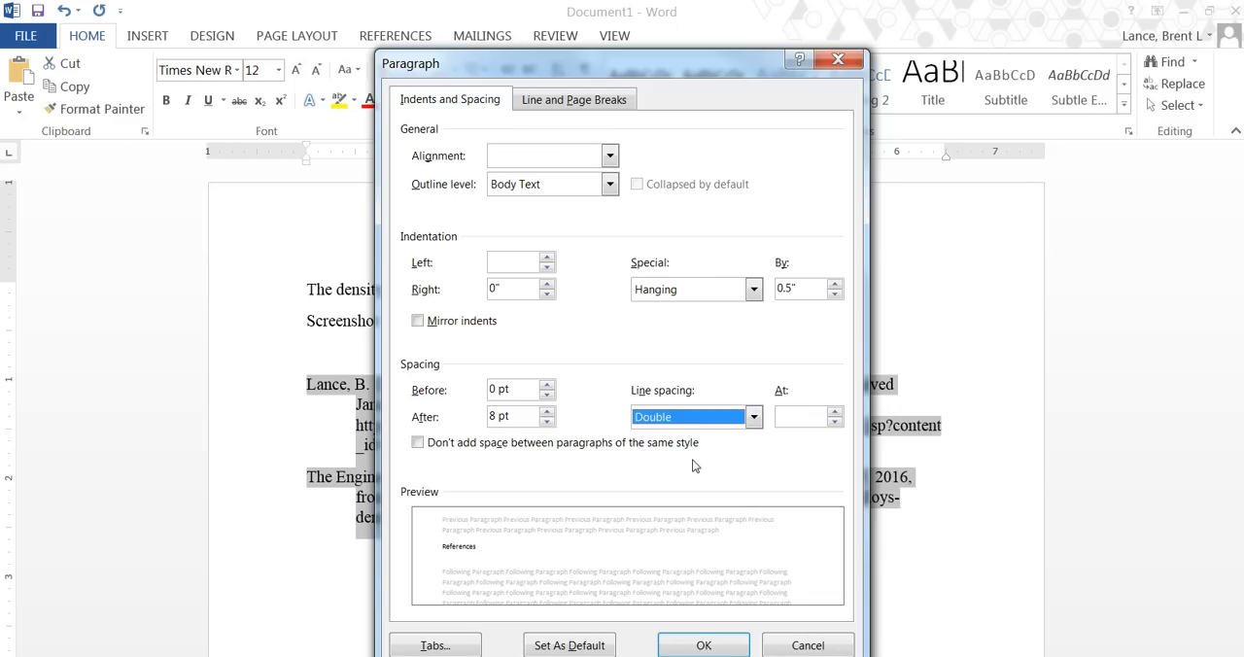
click(696, 645)
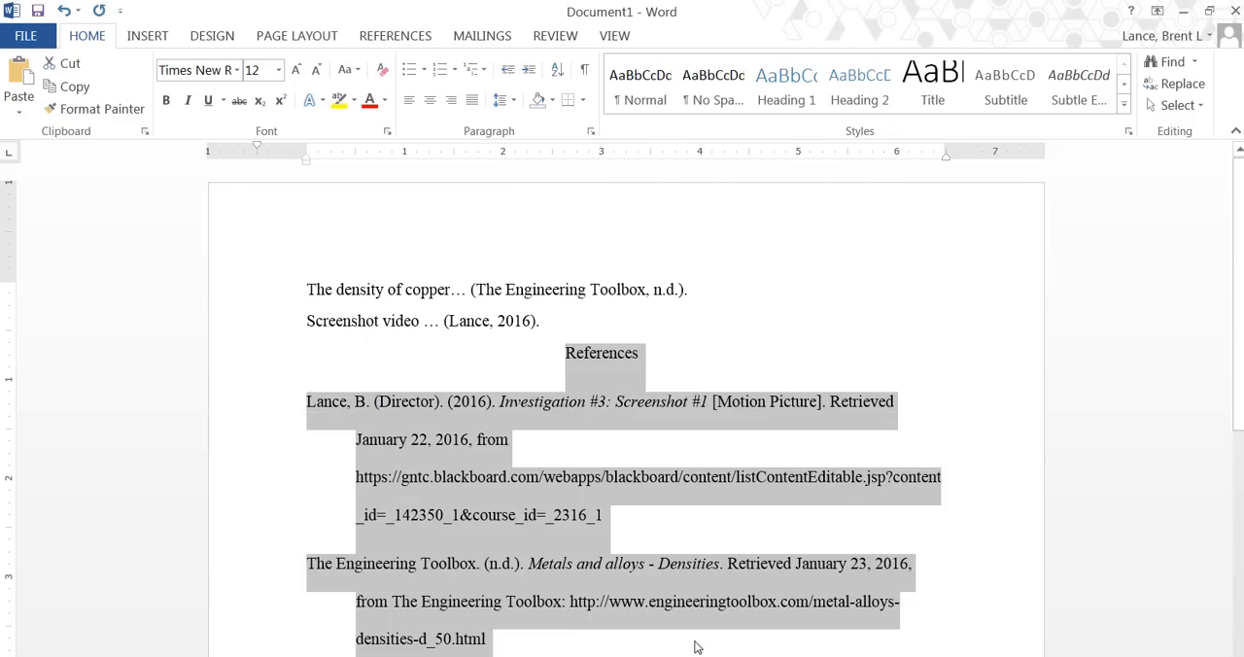